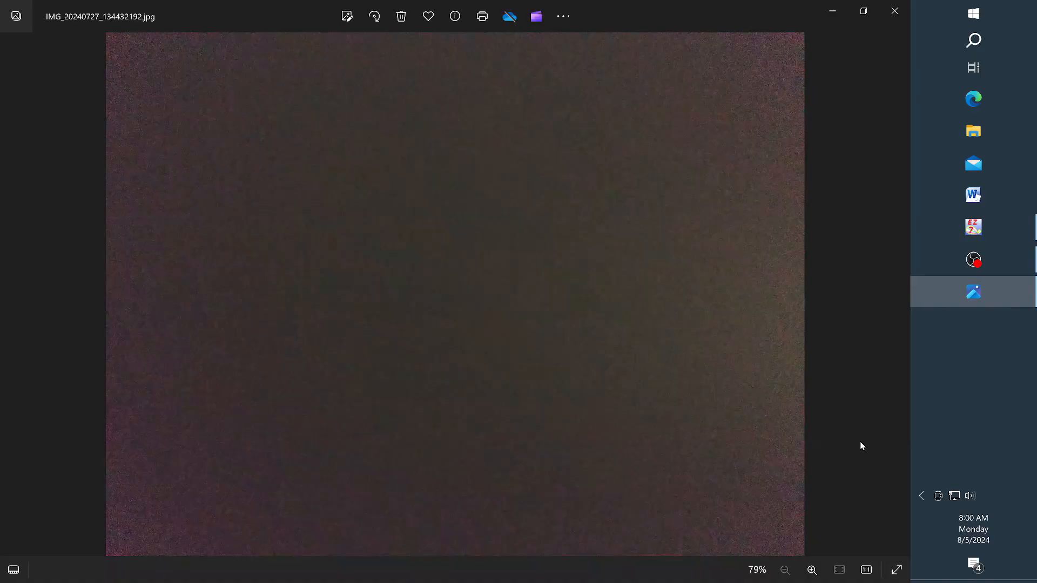
# Switch to EZNEC and open the antenna description file Vert1 real ground.ez.
pyautogui.click(974, 227)
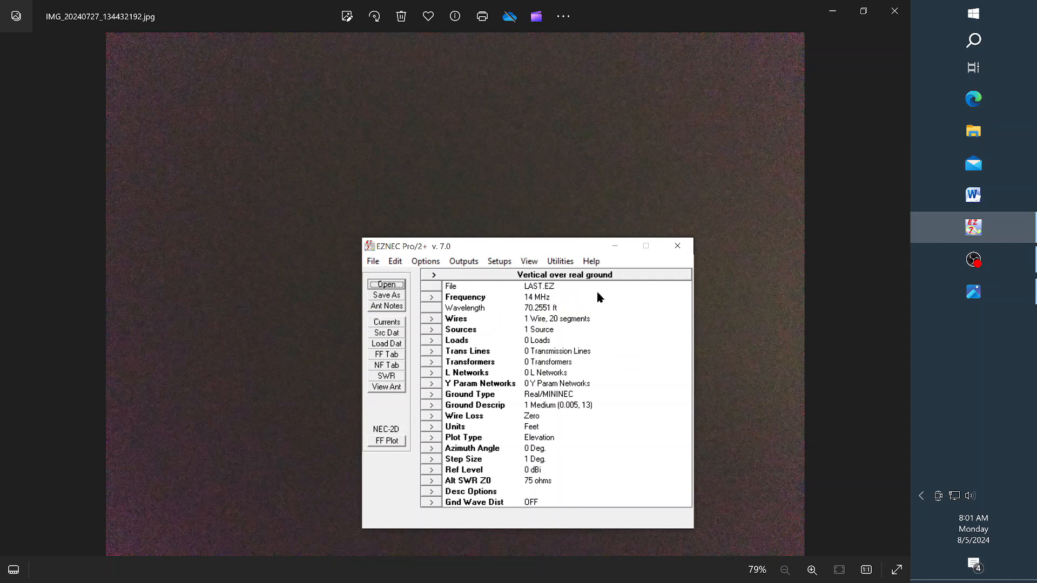
pyautogui.click(373, 261)
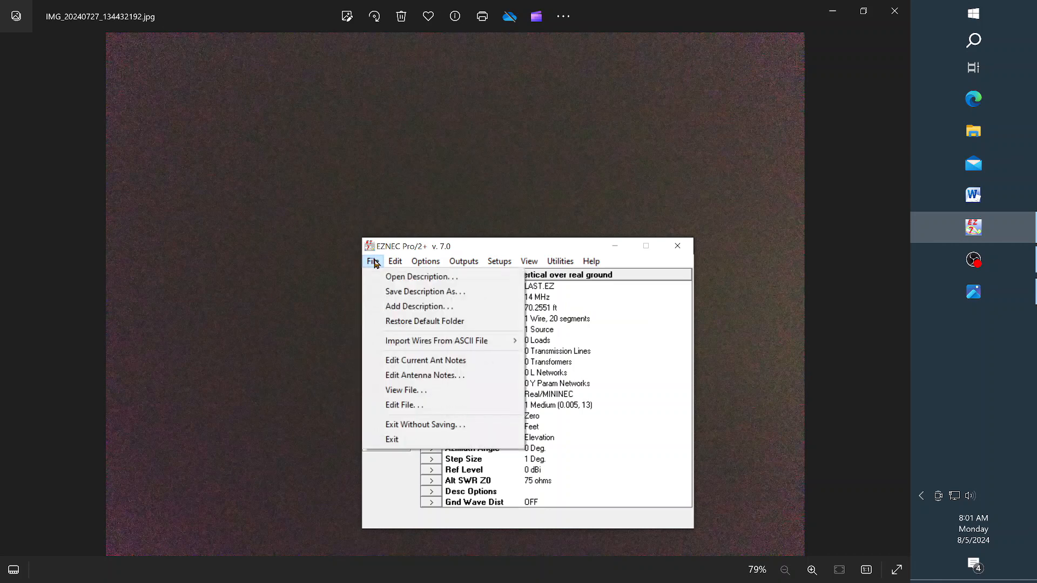
pyautogui.click(428, 281)
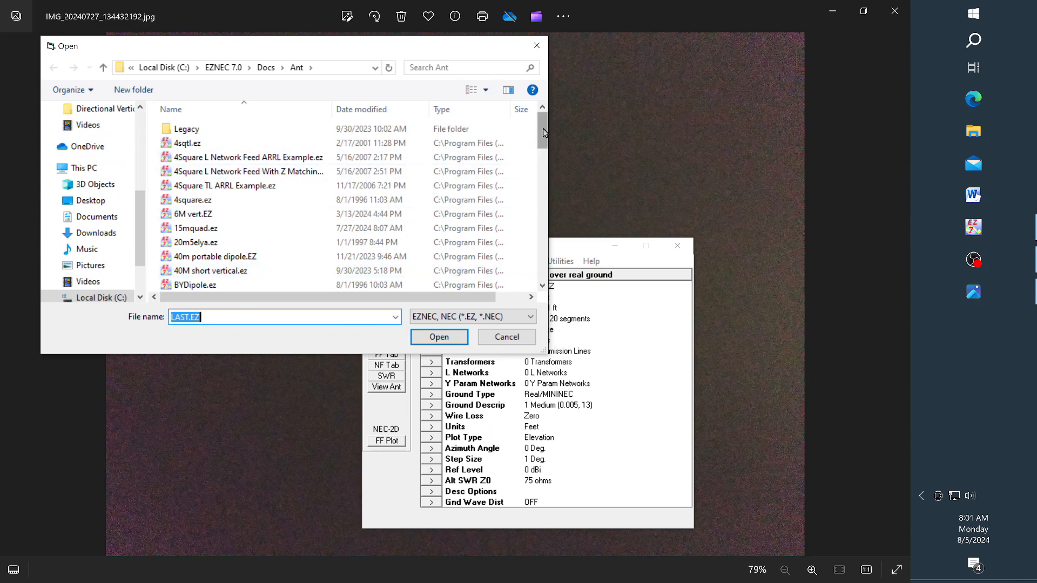
pyautogui.moveTo(544, 132); pyautogui.dragTo(546, 278)
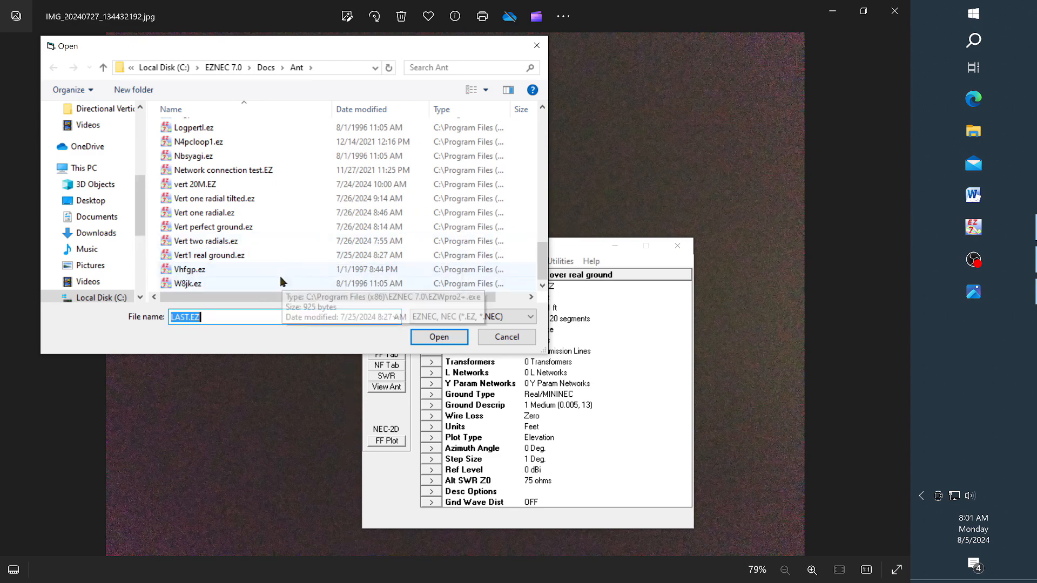
pyautogui.doubleClick(231, 256)
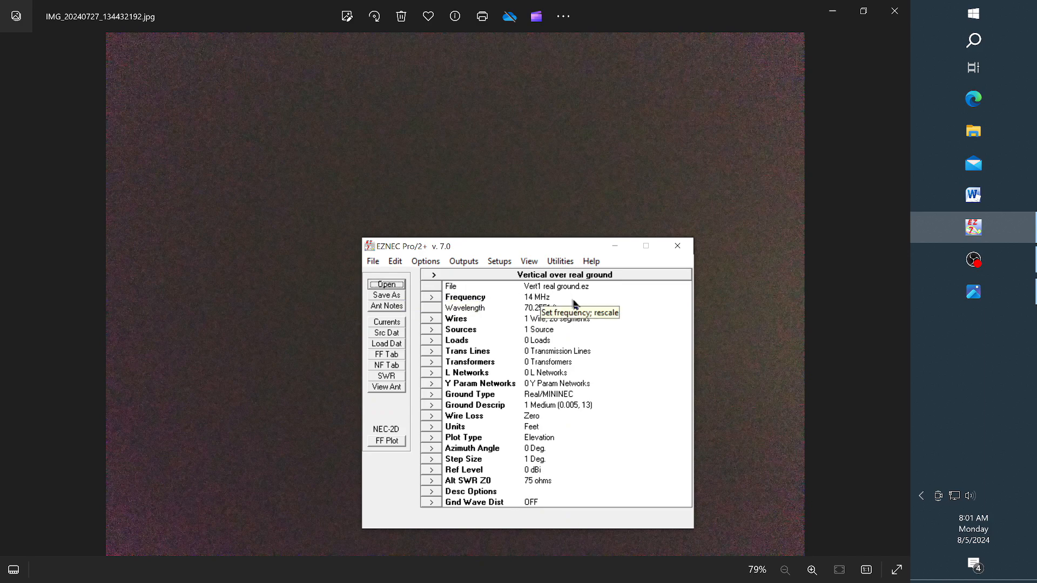
# View the vertical antenna's geometry, rotate it to examine the wire and its axes, and close the antenna view.
pyautogui.click(388, 391)
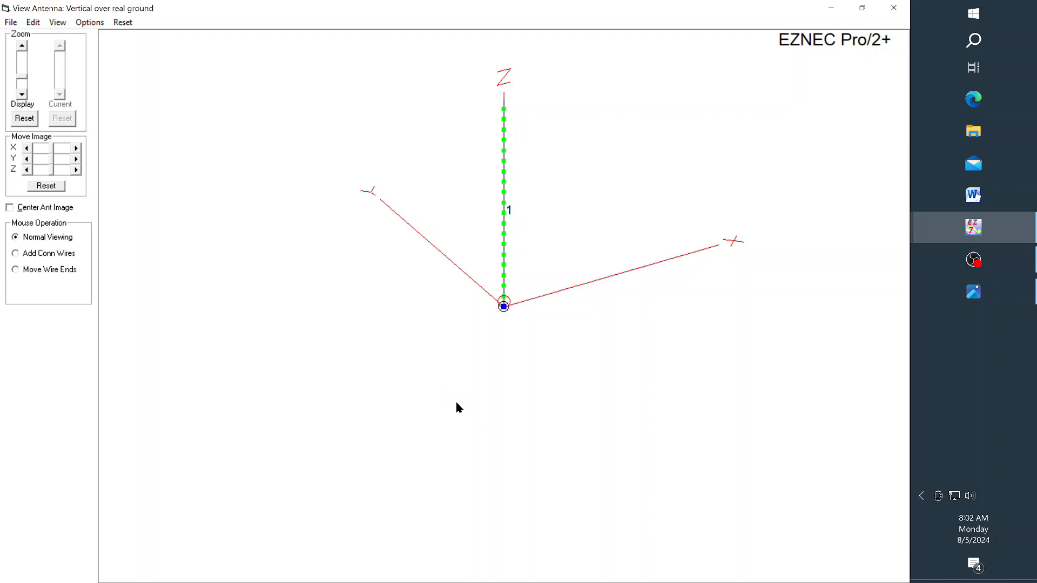
pyautogui.moveTo(459, 407)
pyautogui.mouseDown()
pyautogui.moveTo(506, 413)
pyautogui.moveTo(435, 409)
pyautogui.moveTo(481, 412)
pyautogui.moveTo(452, 411)
pyautogui.mouseUp()
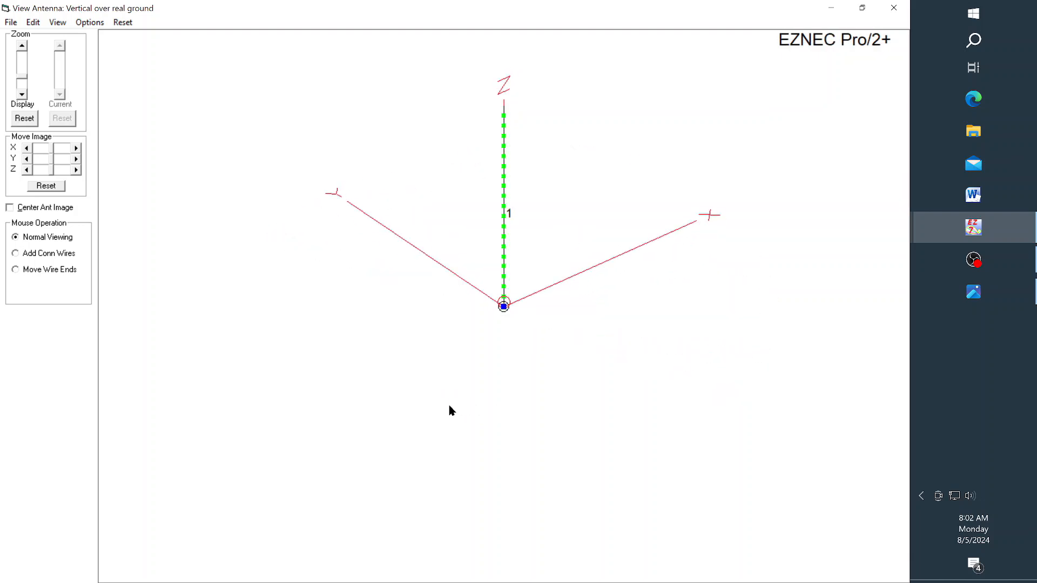
pyautogui.moveTo(451, 410); pyautogui.dragTo(463, 389)
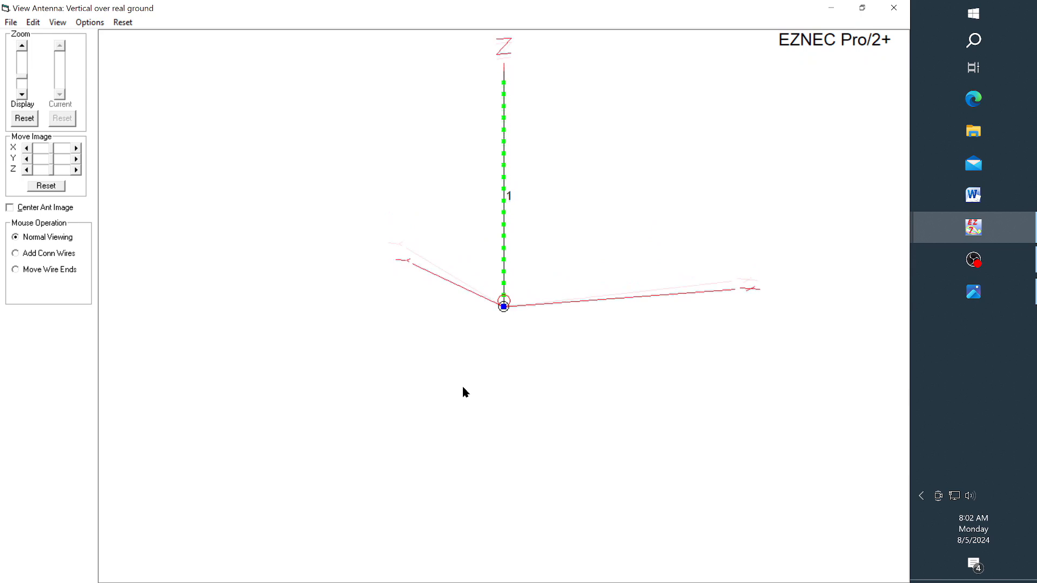
pyautogui.click(894, 8)
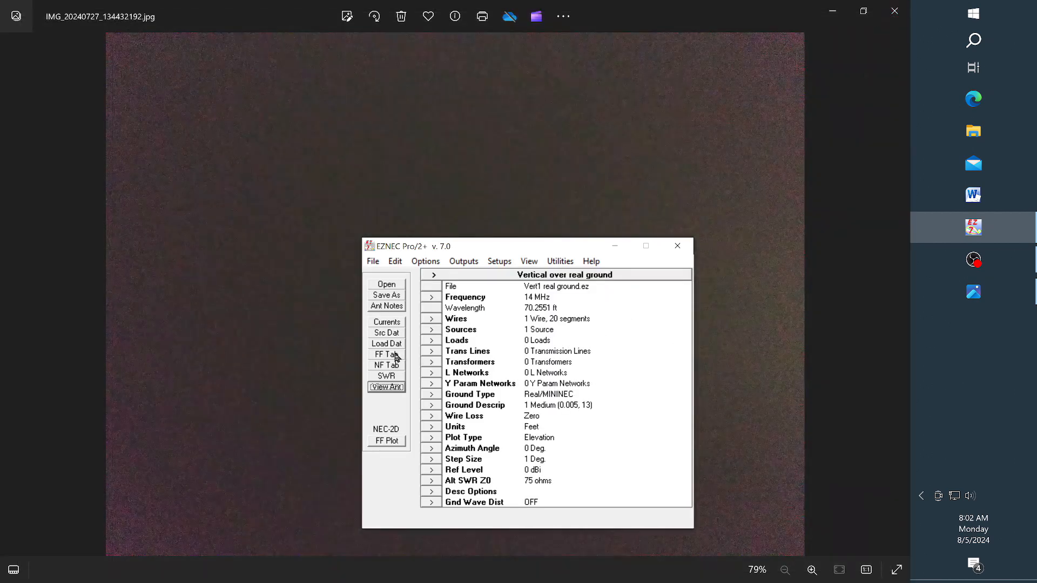
# Examine the antenna's wire coordinates, diameter and segments, and the source's position and amplitude in their tables.
pyautogui.click(431, 319)
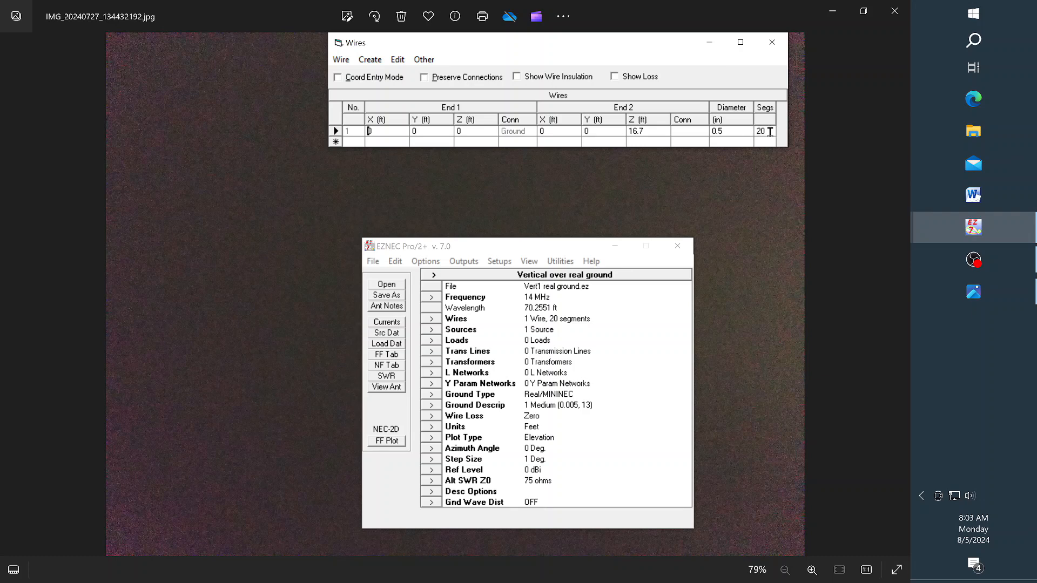
pyautogui.click(461, 331)
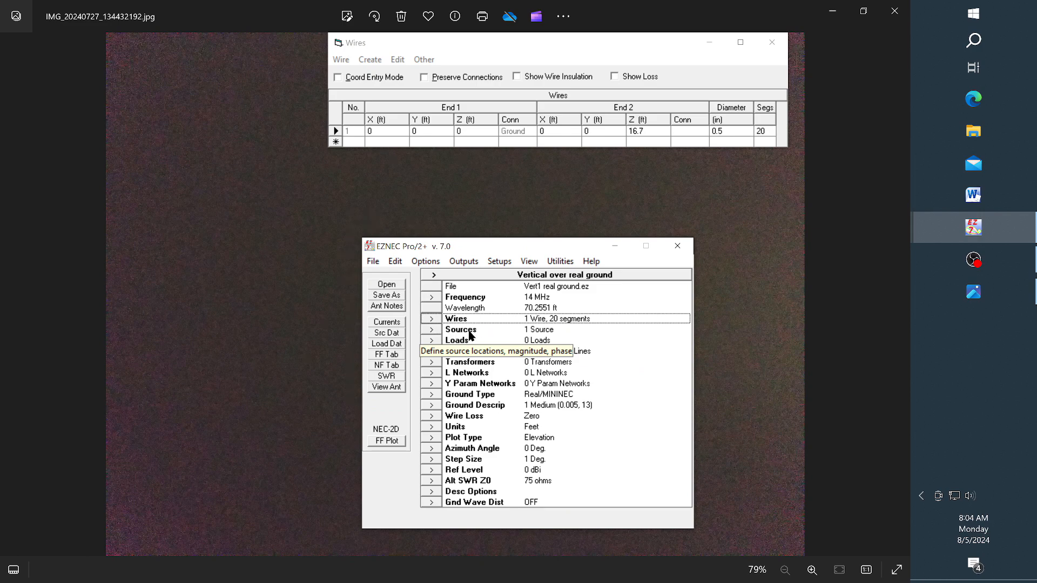
pyautogui.click(432, 330)
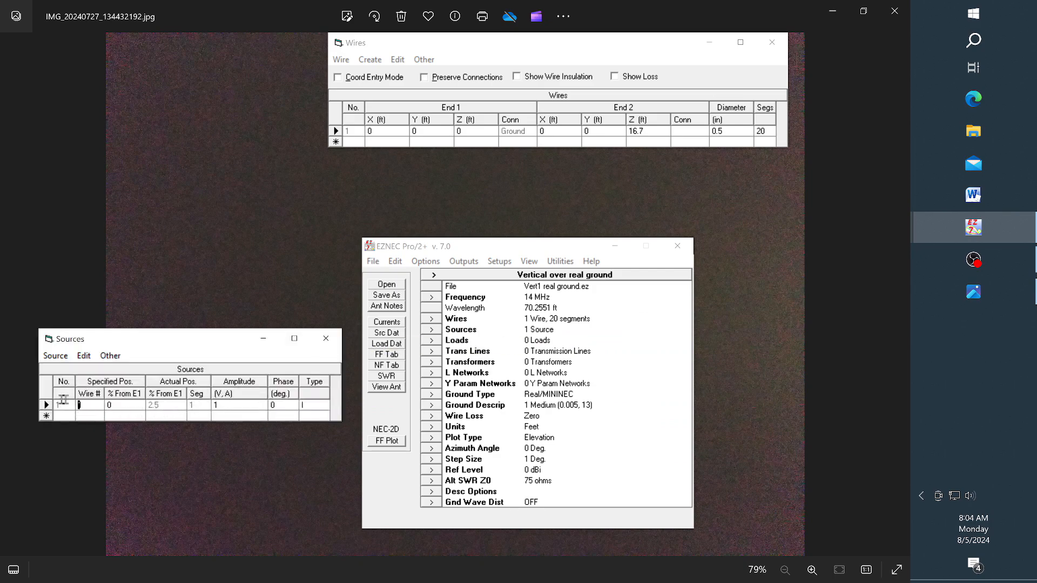
pyautogui.click(123, 406)
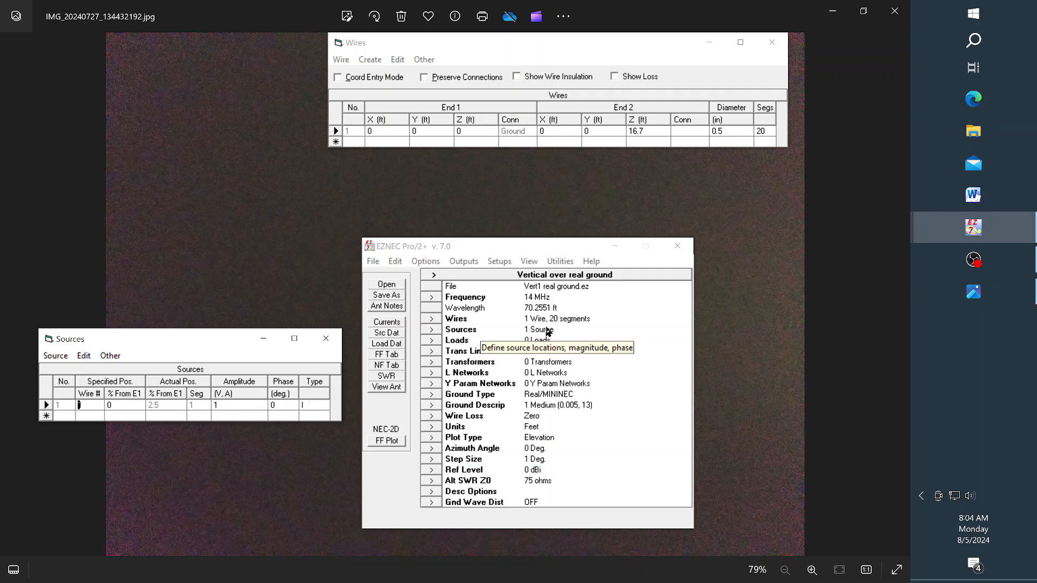
# Change the load type to RLC without adding any load, and close the Loads and Sources tables.
pyautogui.click(432, 342)
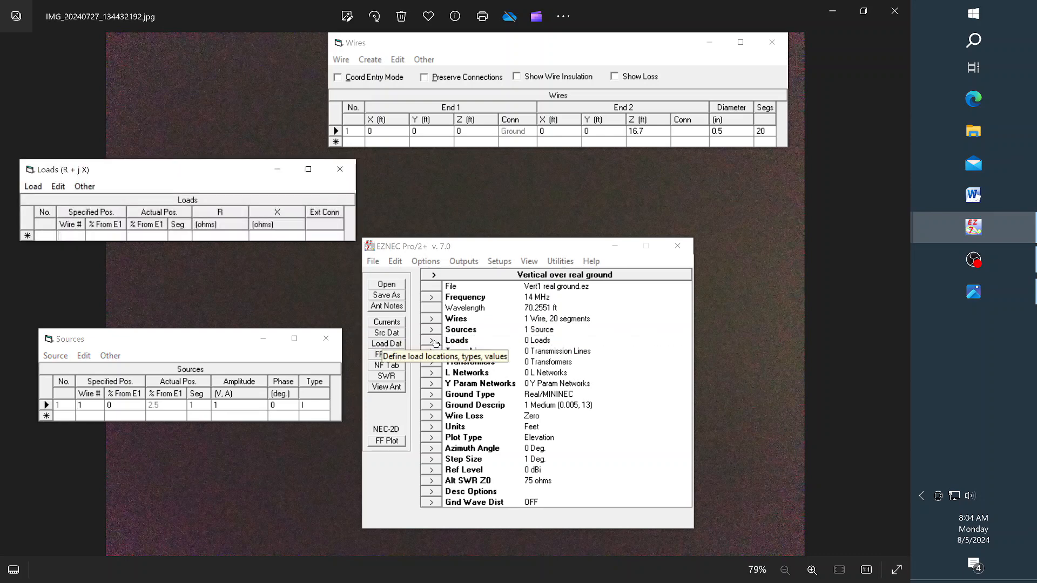
pyautogui.click(84, 187)
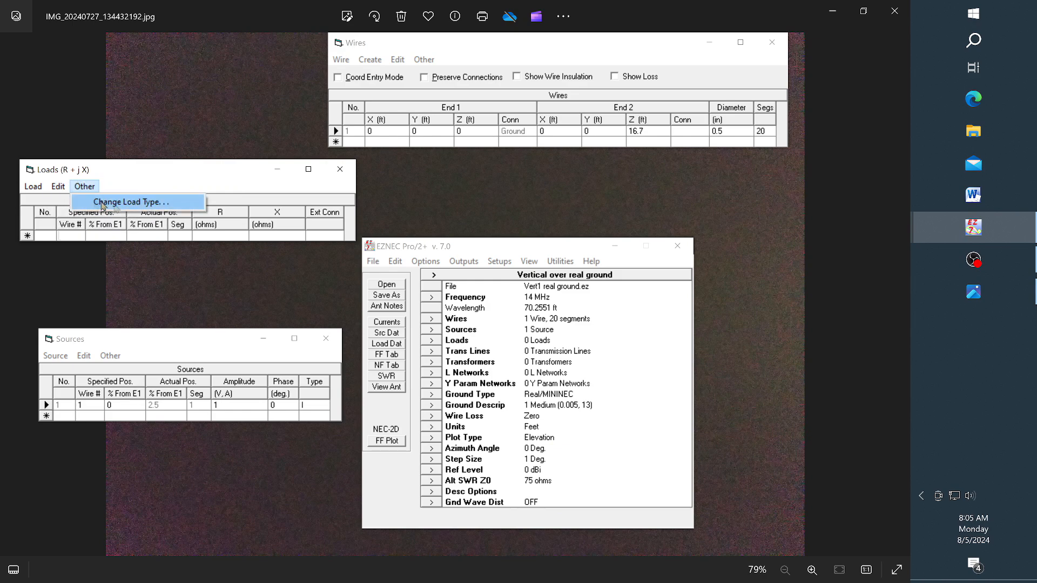
pyautogui.click(132, 203)
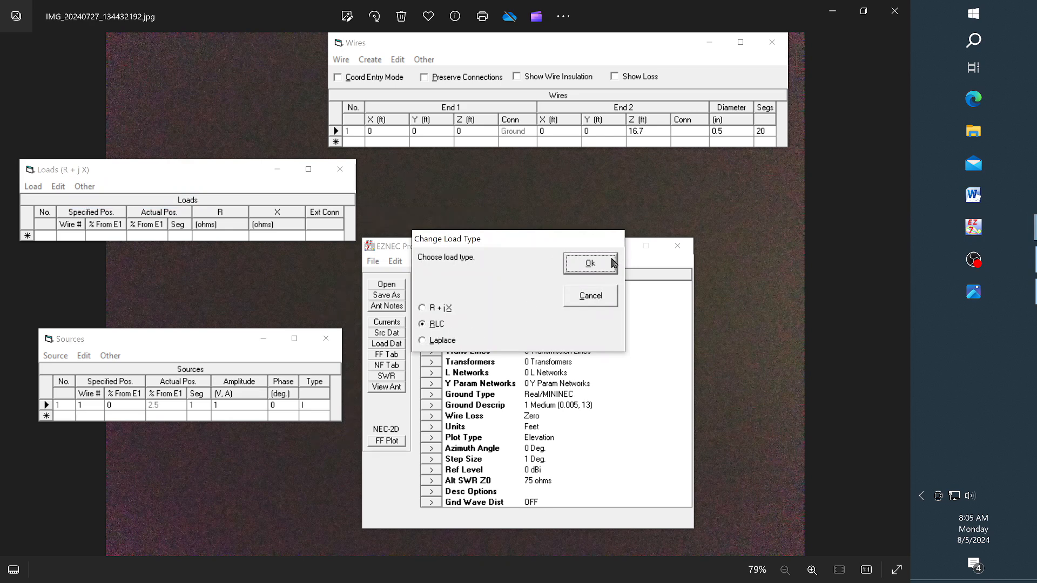
pyautogui.click(590, 263)
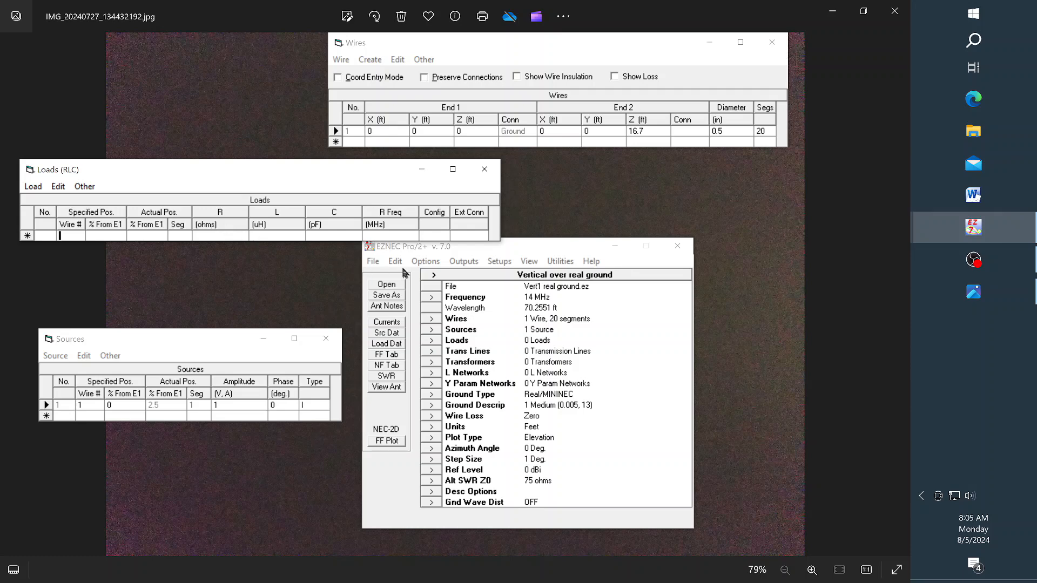
pyautogui.click(484, 169)
pyautogui.click(326, 337)
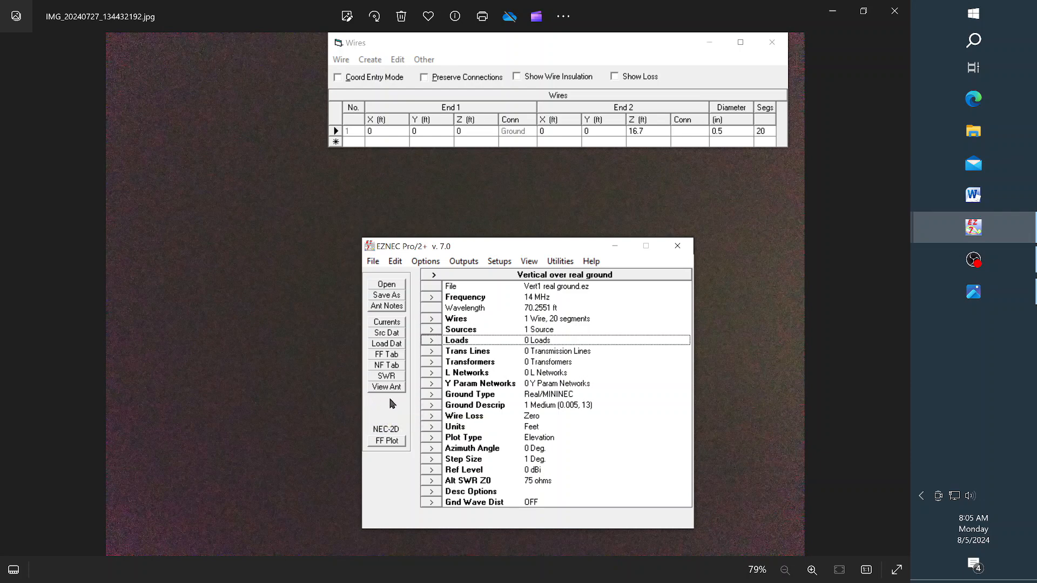
# Set the plot type to 3 Dimensional, examine the far-field pattern from another angle, and close the plot.
pyautogui.click(430, 437)
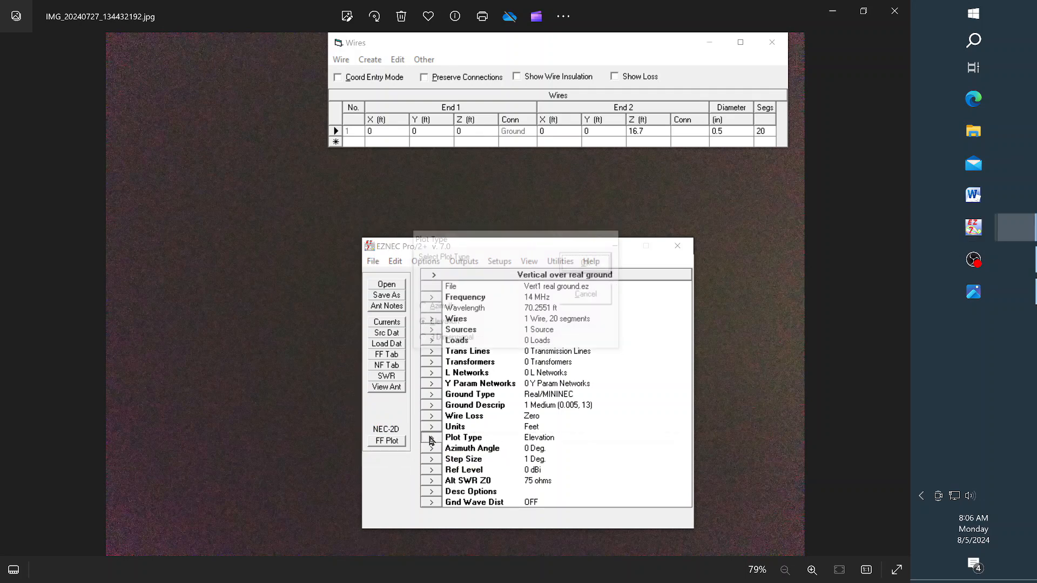
pyautogui.click(424, 349)
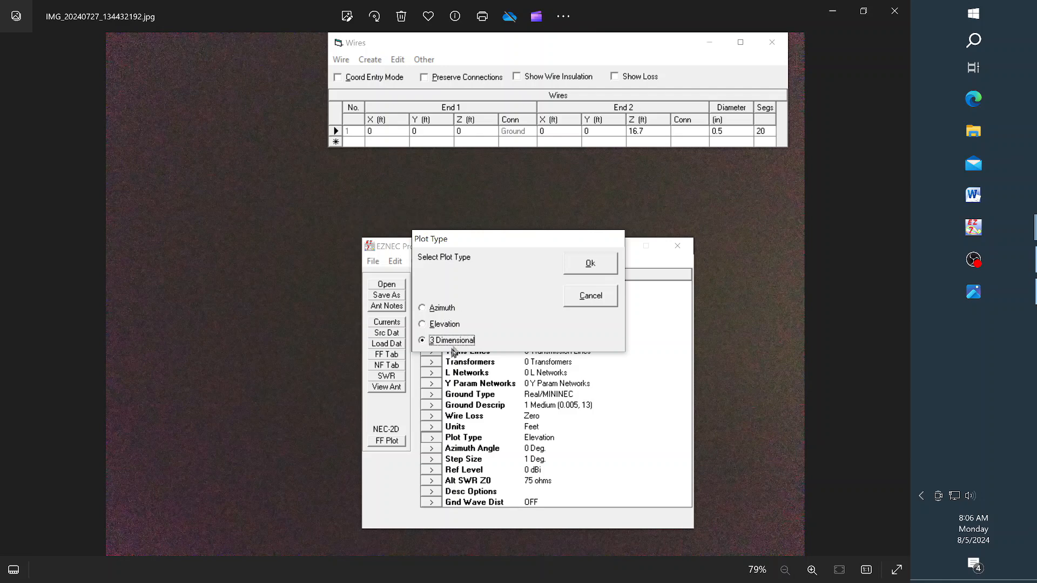
pyautogui.click(590, 265)
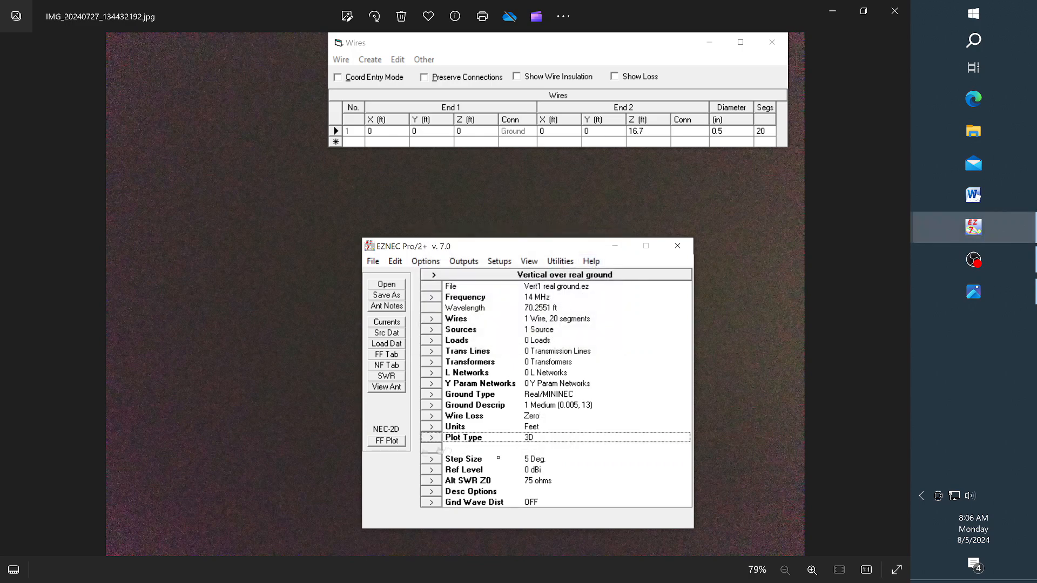
pyautogui.click(394, 442)
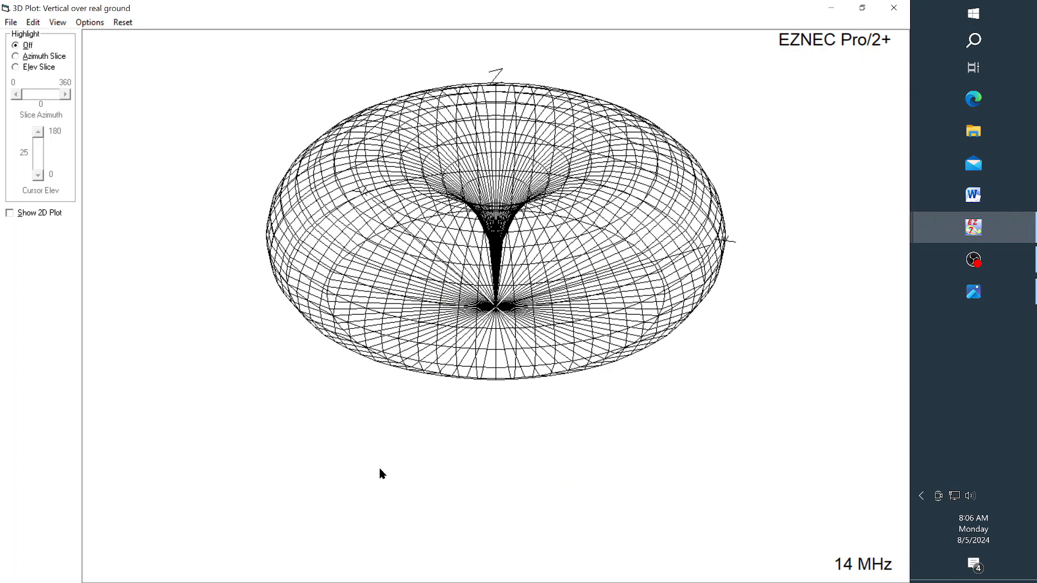
pyautogui.moveTo(379, 469); pyautogui.dragTo(425, 462)
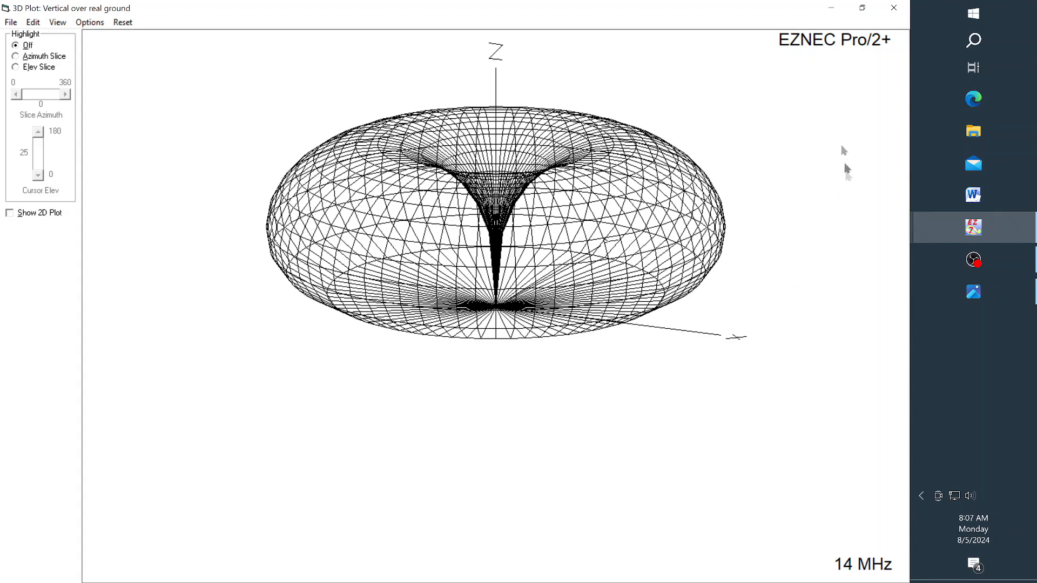
pyautogui.click(894, 11)
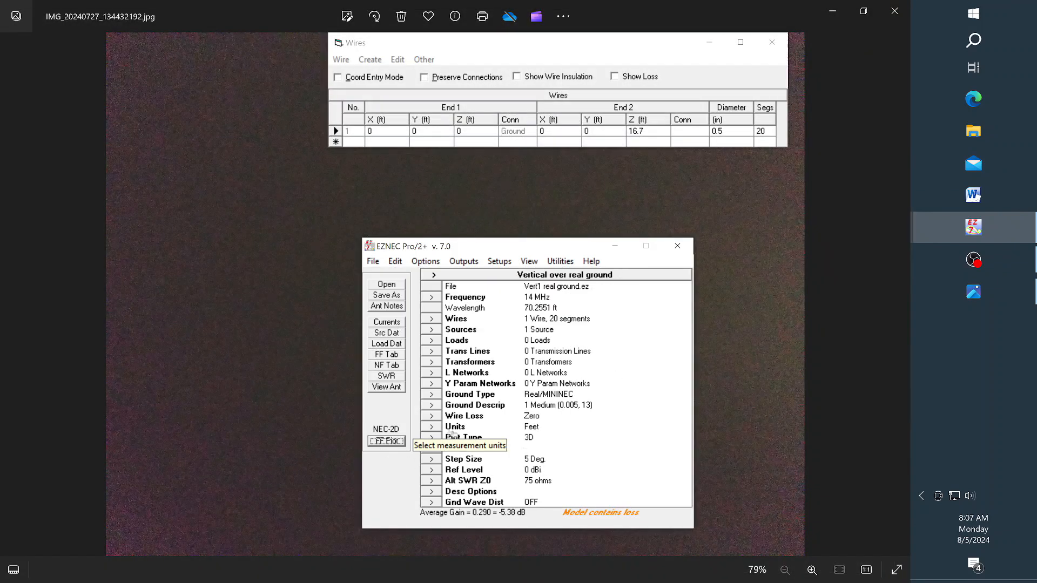
# Set the plot type to Elevation, generate the far-field plot to examine its gain and take-off angle, and close it.
pyautogui.click(432, 438)
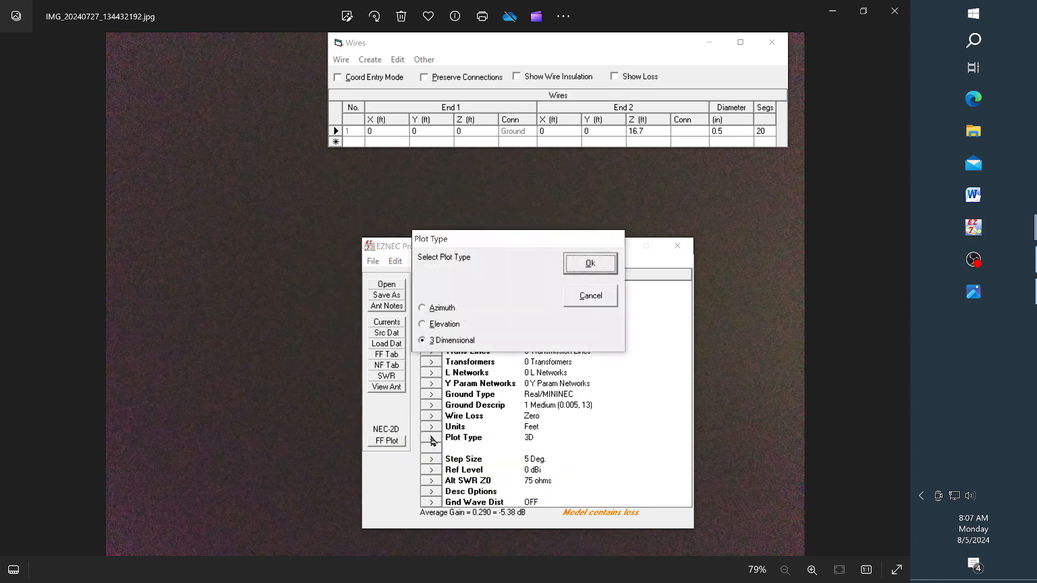
pyautogui.click(423, 325)
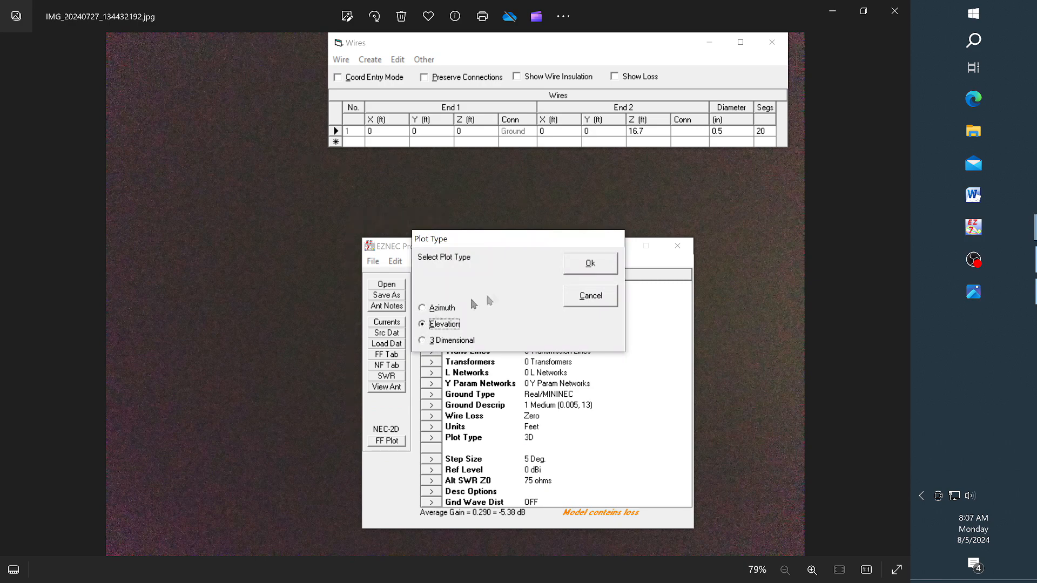
pyautogui.click(591, 267)
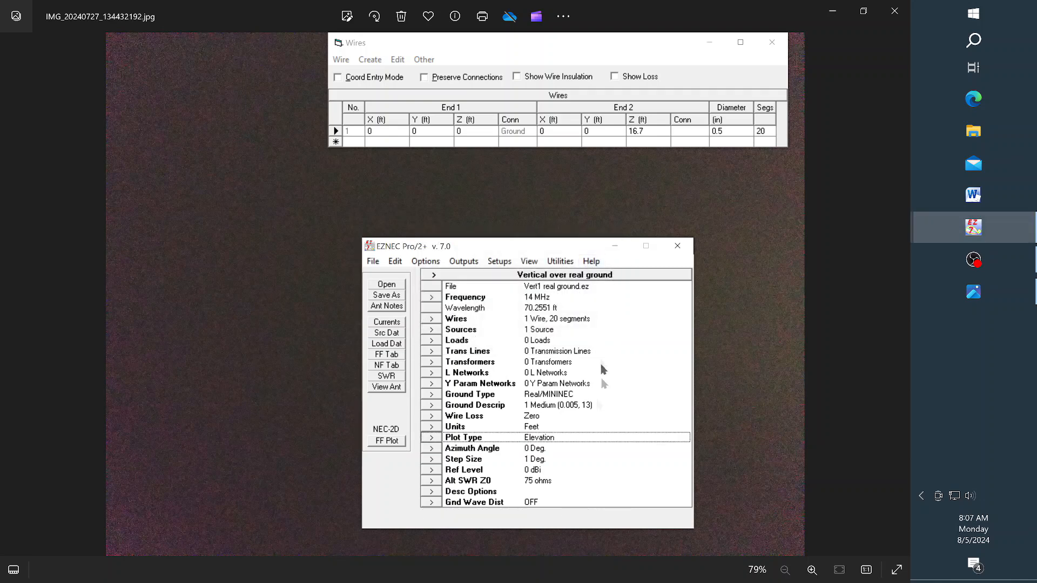
pyautogui.click(385, 440)
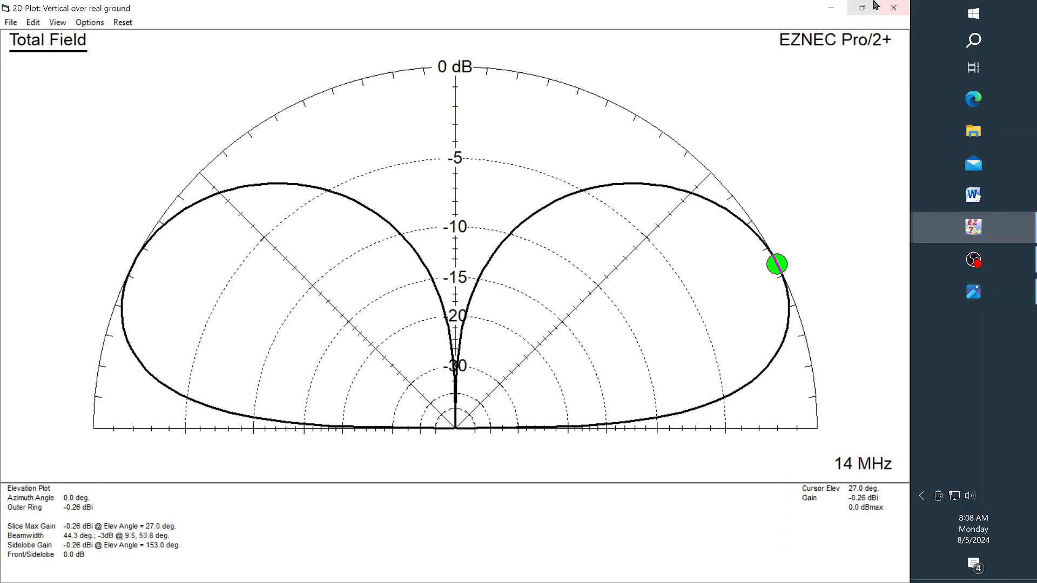
pyautogui.click(891, 8)
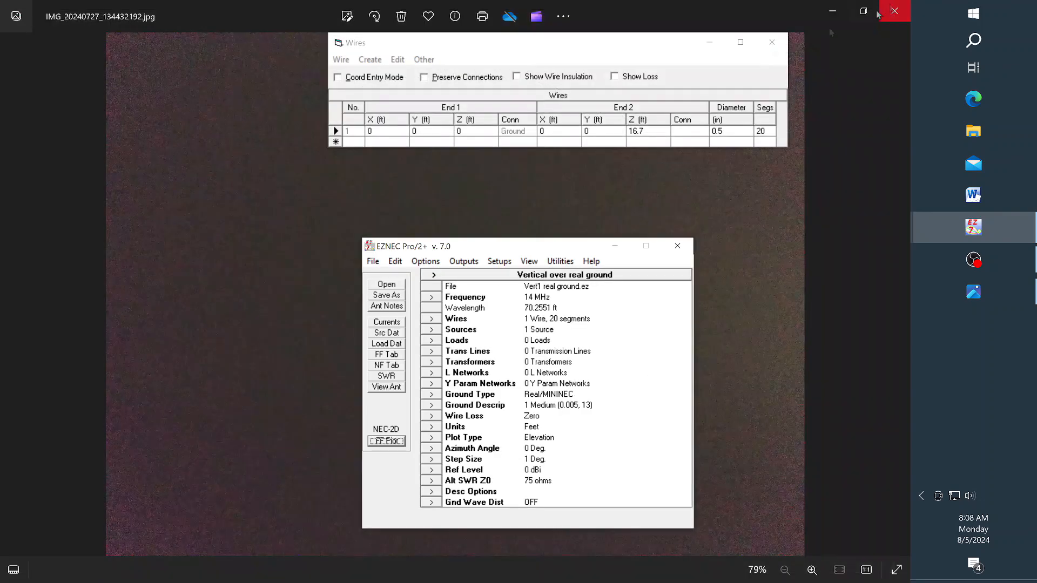
# Run an SWR sweep from 14 to 14.35 MHz in 0.05 MHz steps and examine SWR and impedance between 14 and 14.15 MHz.
pyautogui.click(387, 377)
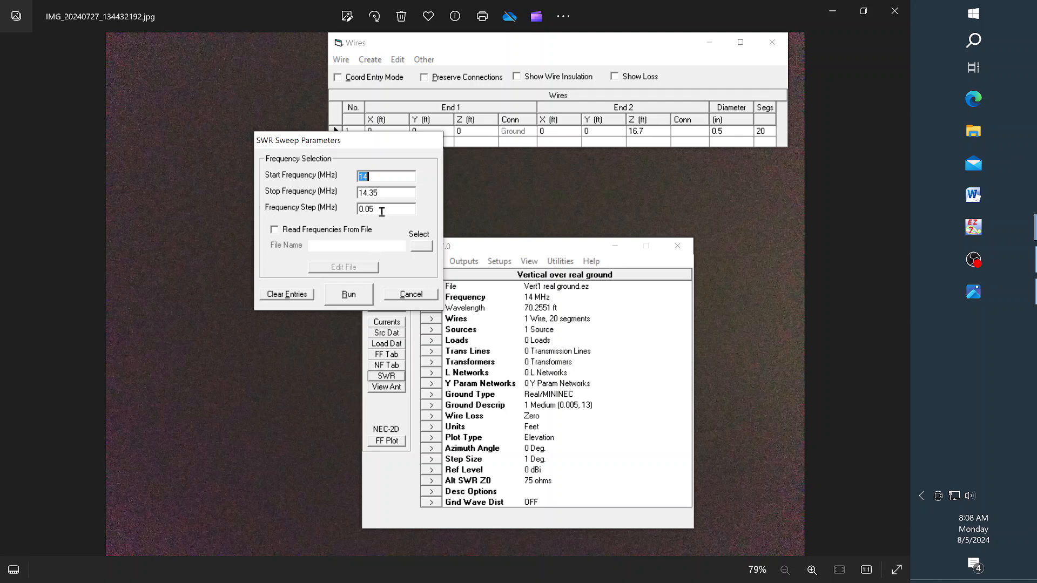
pyautogui.click(348, 293)
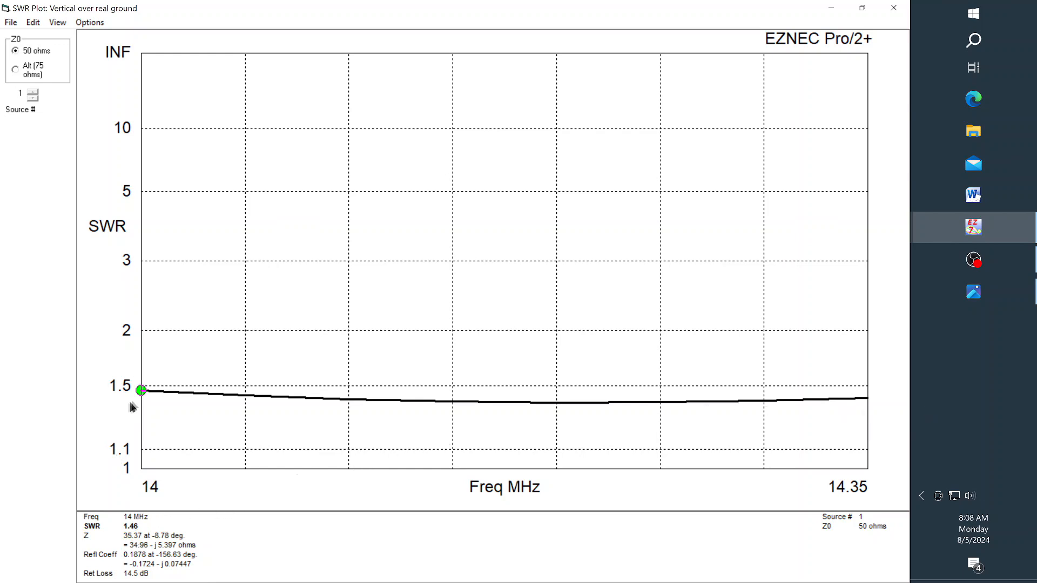
pyautogui.click(244, 394)
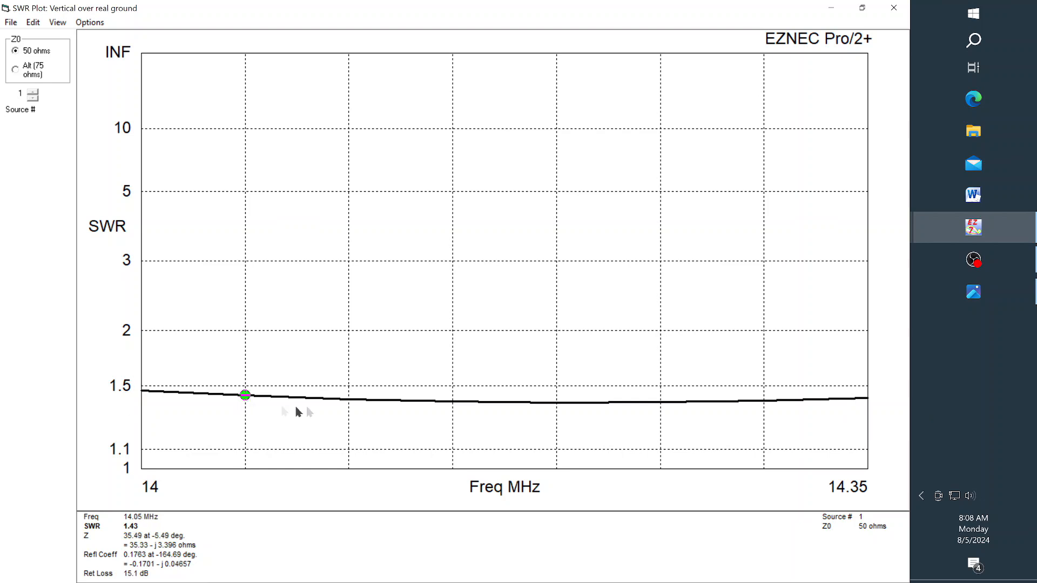
pyautogui.click(341, 404)
pyautogui.click(452, 411)
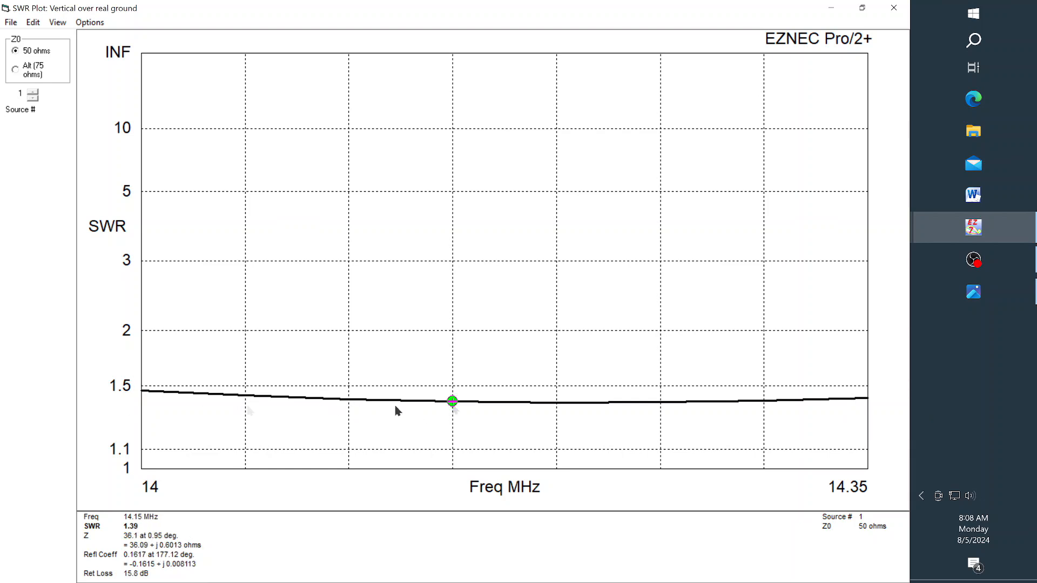
pyautogui.click(144, 399)
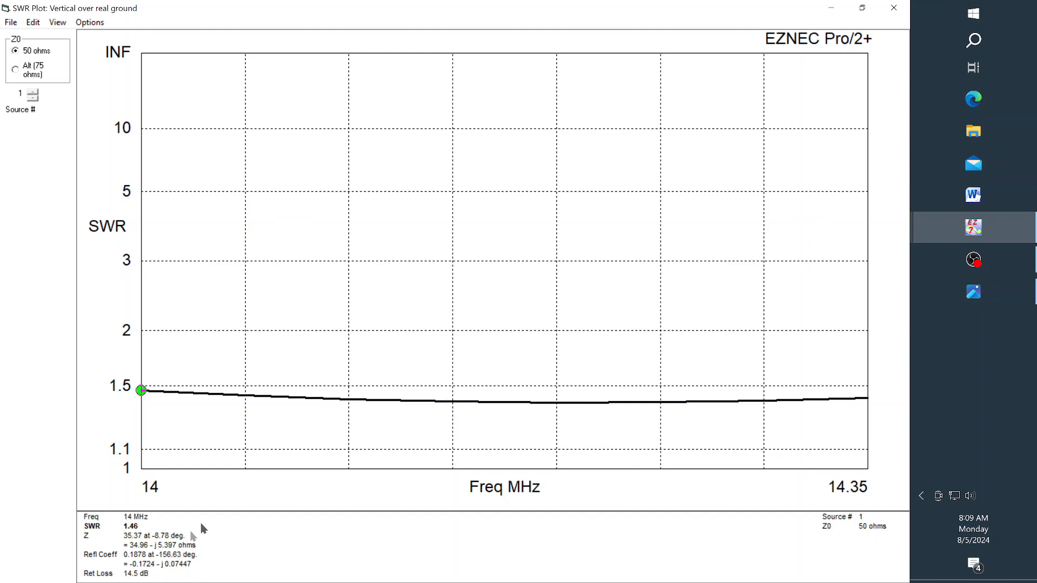
pyautogui.click(351, 403)
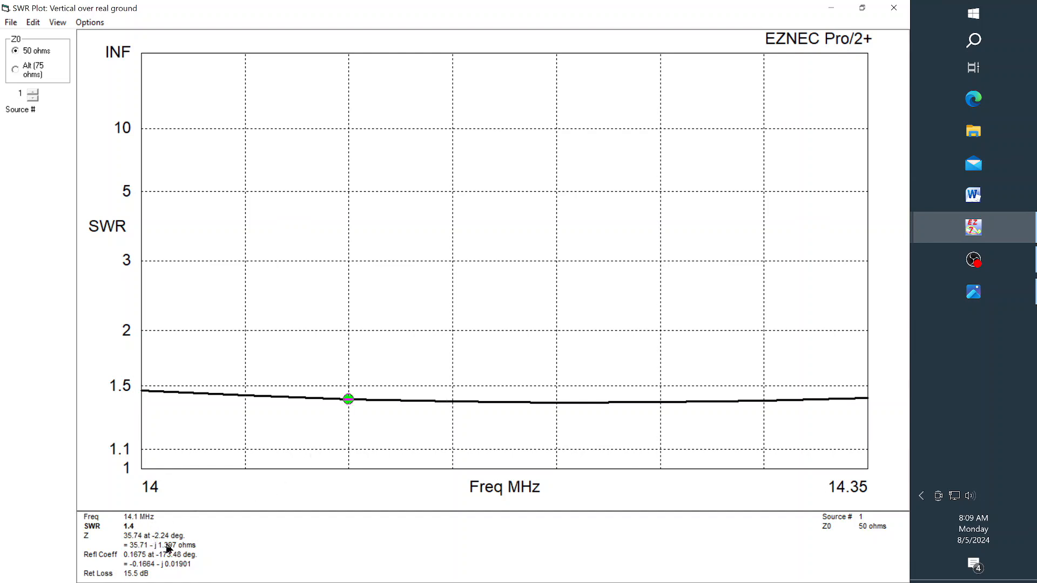
# Examine SWR and impedance at 14.15, 14.3 and 14 MHz on the SWR curve, and close the plot.
pyautogui.click(452, 402)
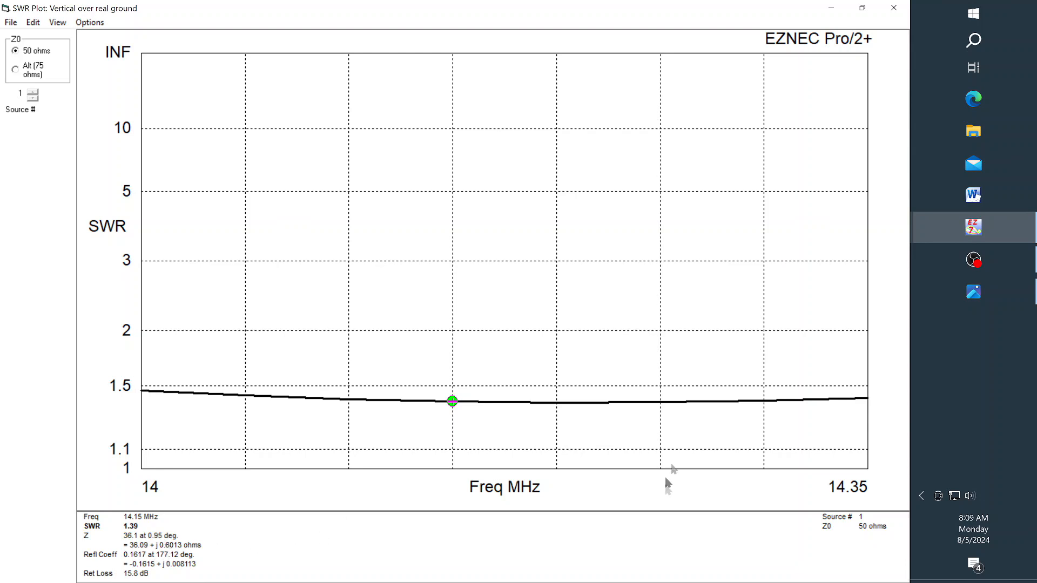
pyautogui.click(765, 404)
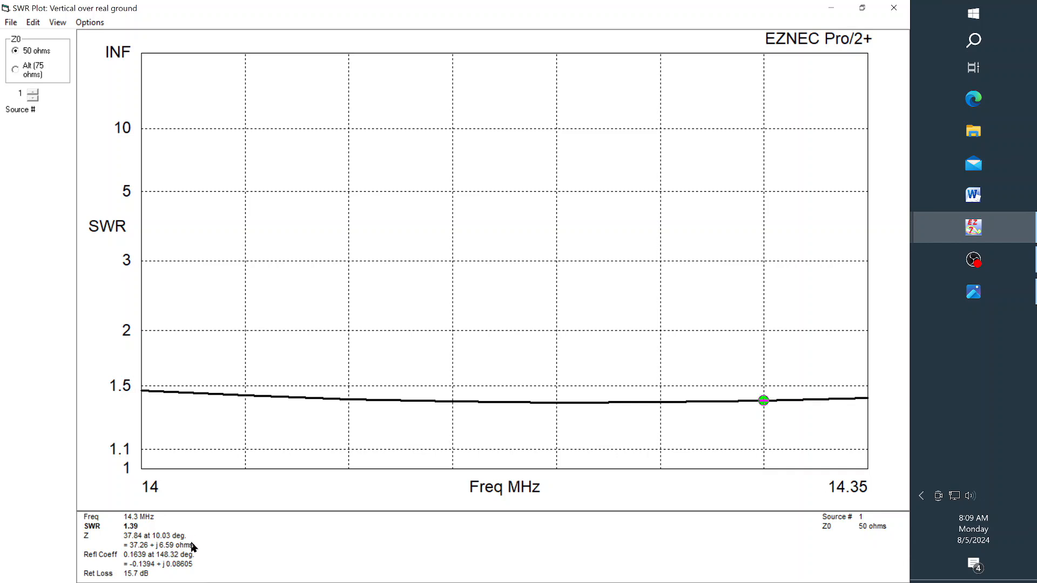
pyautogui.click(142, 392)
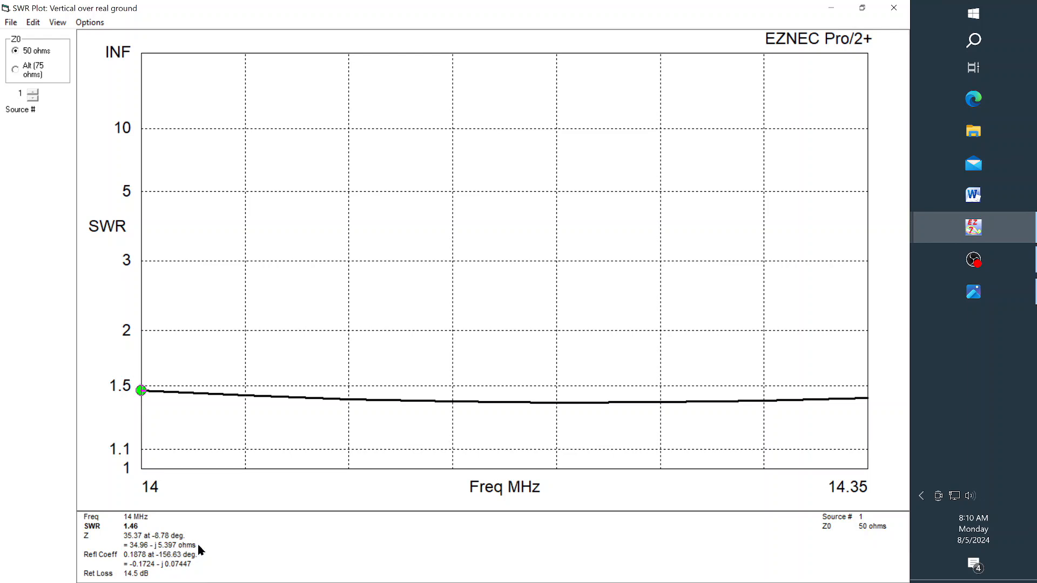
pyautogui.click(892, 9)
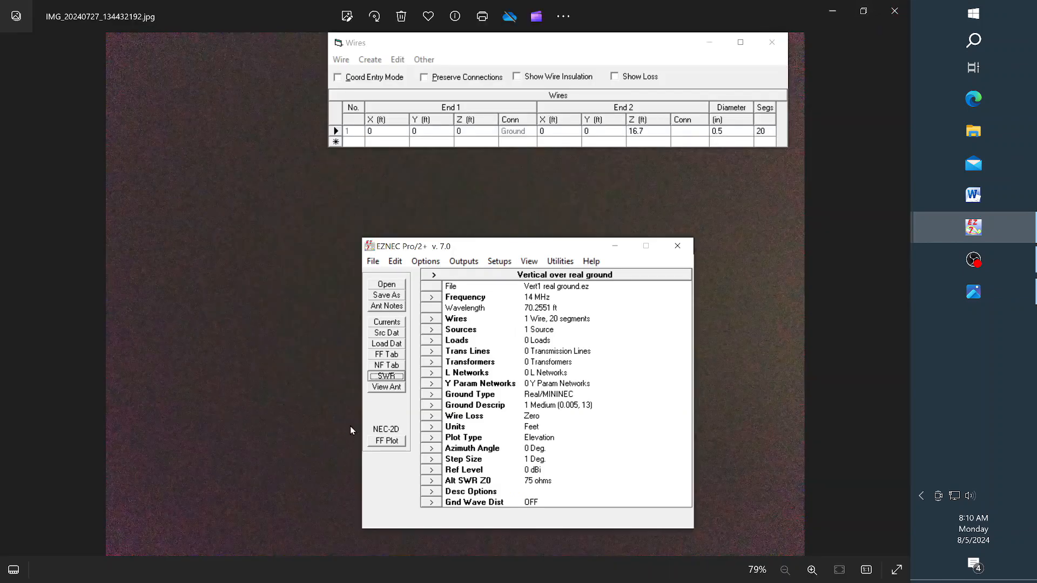
# Set the ground medium's conductivity to 0.05 S/m, and generate the elevation far-field plot to examine its gain before closing it.
pyautogui.click(431, 406)
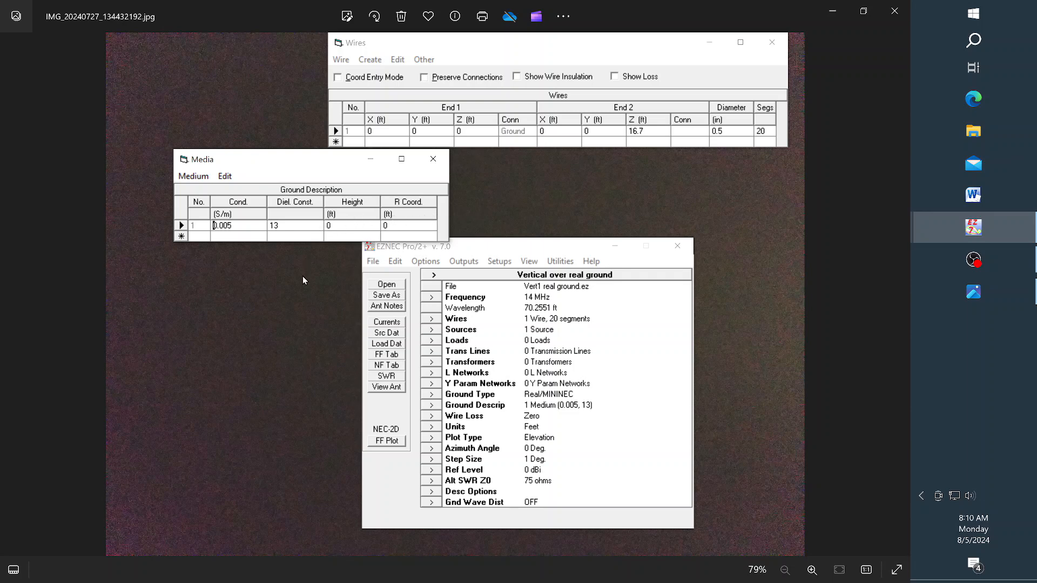
pyautogui.doubleClick(236, 223)
pyautogui.write('.')
pyautogui.click(388, 442)
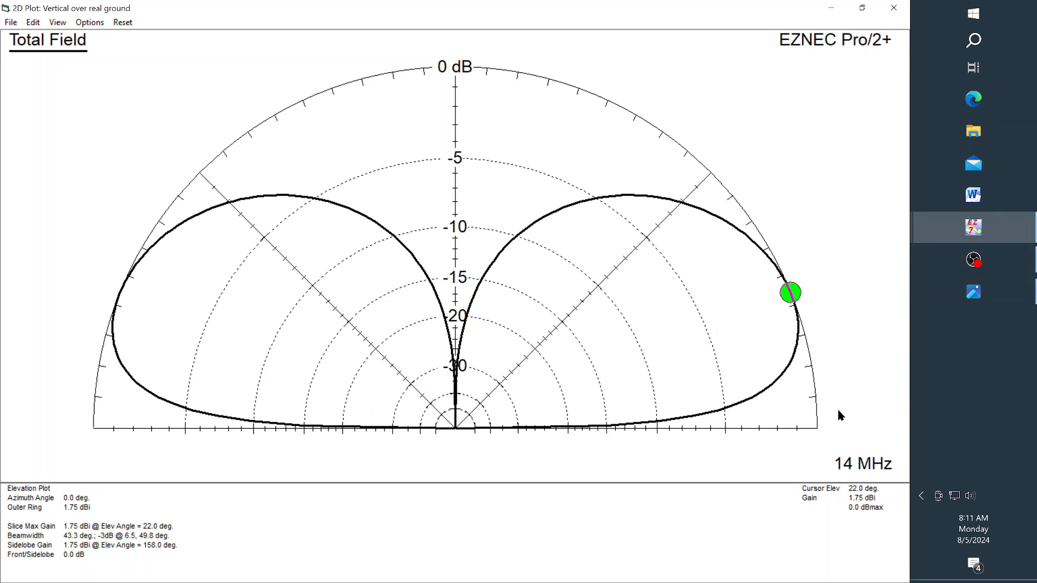
pyautogui.click(895, 10)
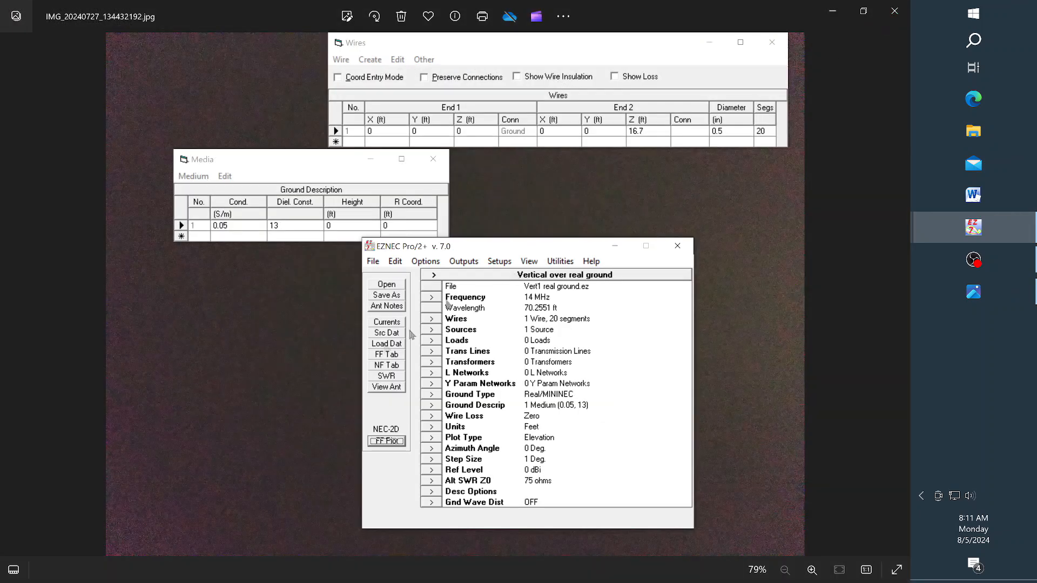
# Run an SWR sweep from 14 to 14.35 MHz in 0.05 MHz steps for the modified ground, and close the plot.
pyautogui.click(387, 376)
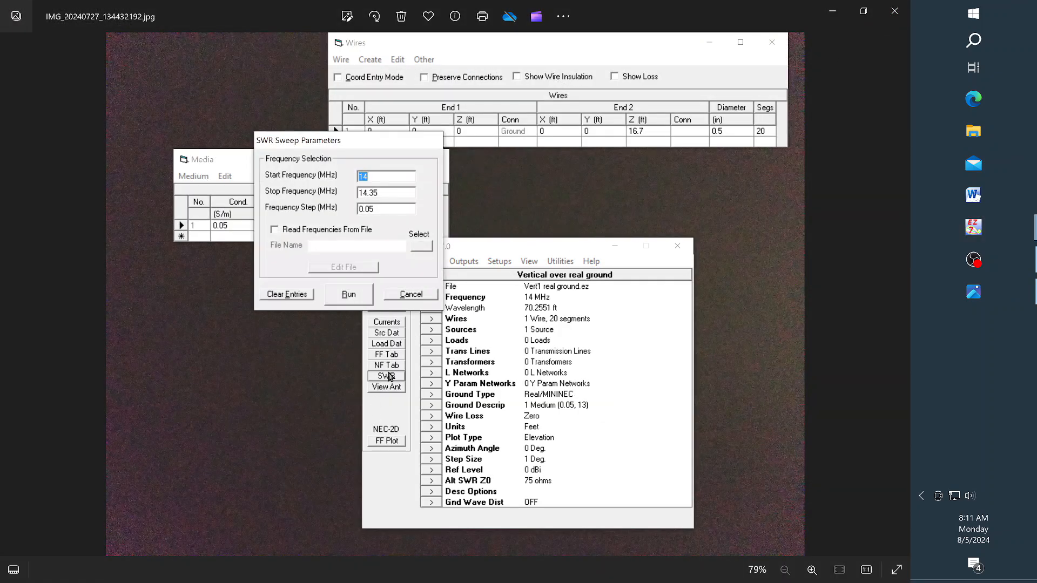
pyautogui.click(344, 300)
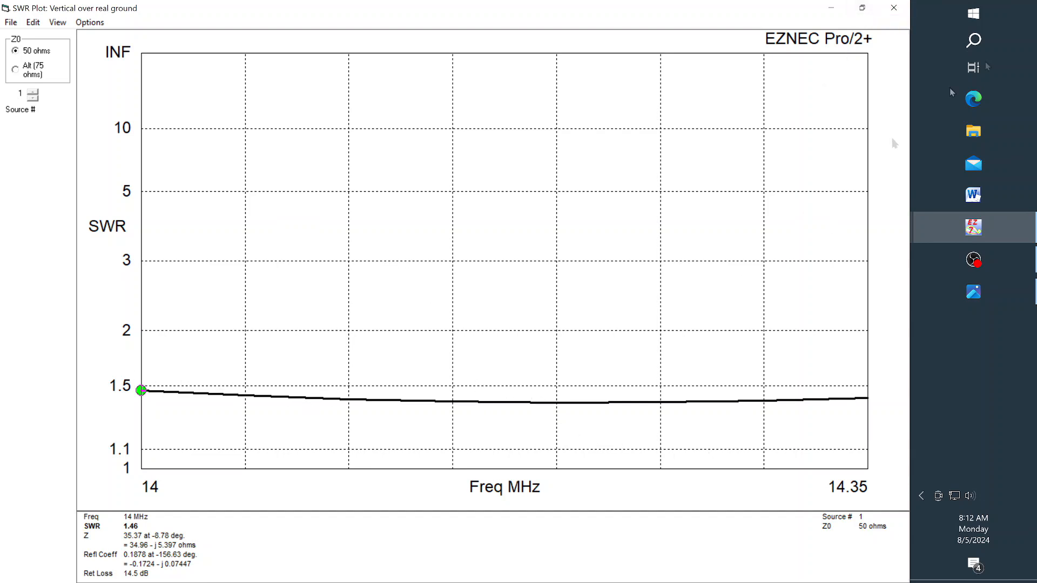
pyautogui.click(894, 10)
# Generate the elevation far-field plot again, examine the gain at a 20-degree elevation, and close the plot.
pyautogui.click(387, 441)
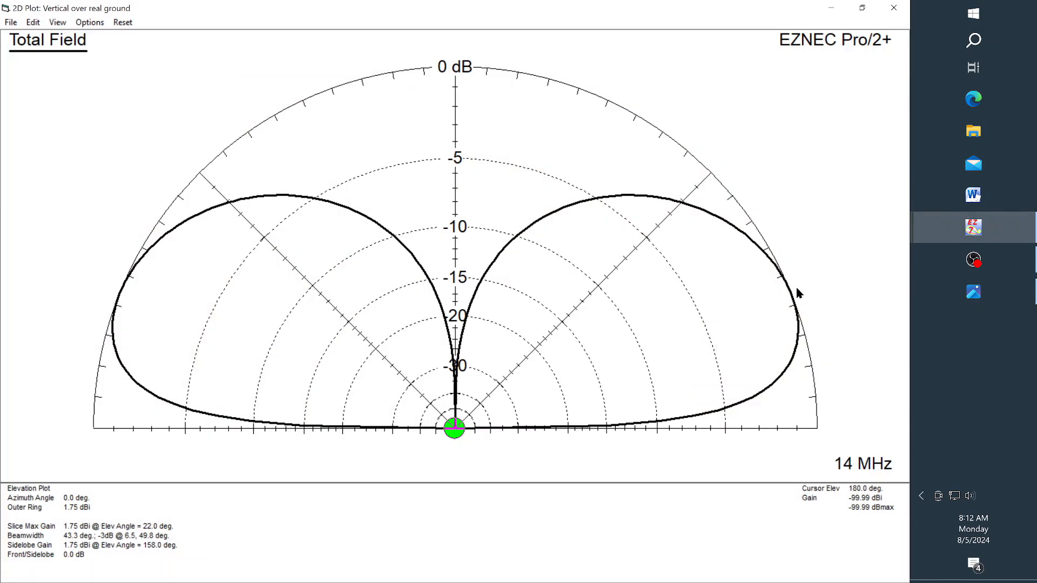
pyautogui.click(796, 304)
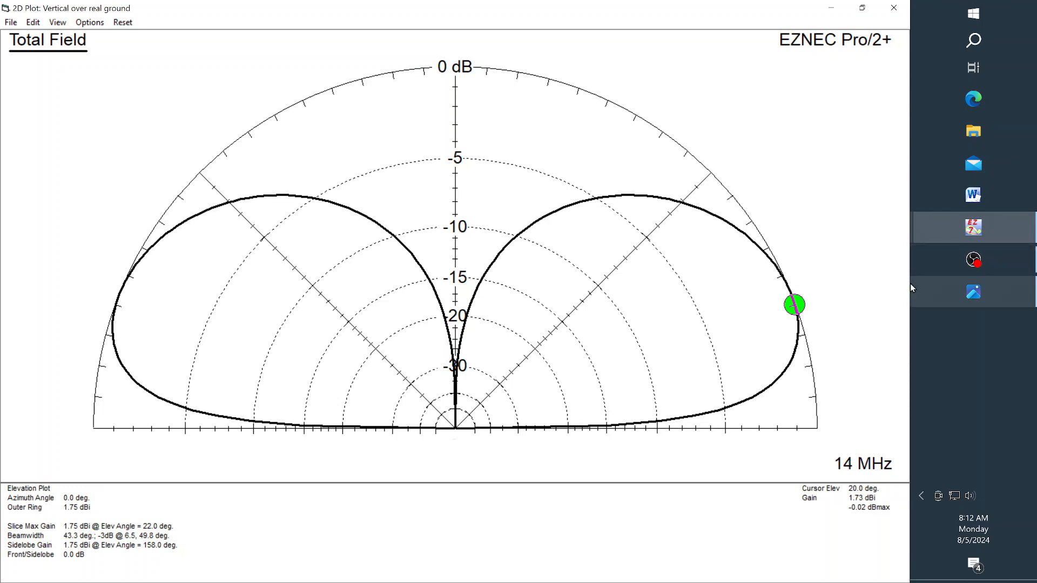
pyautogui.click(853, 279)
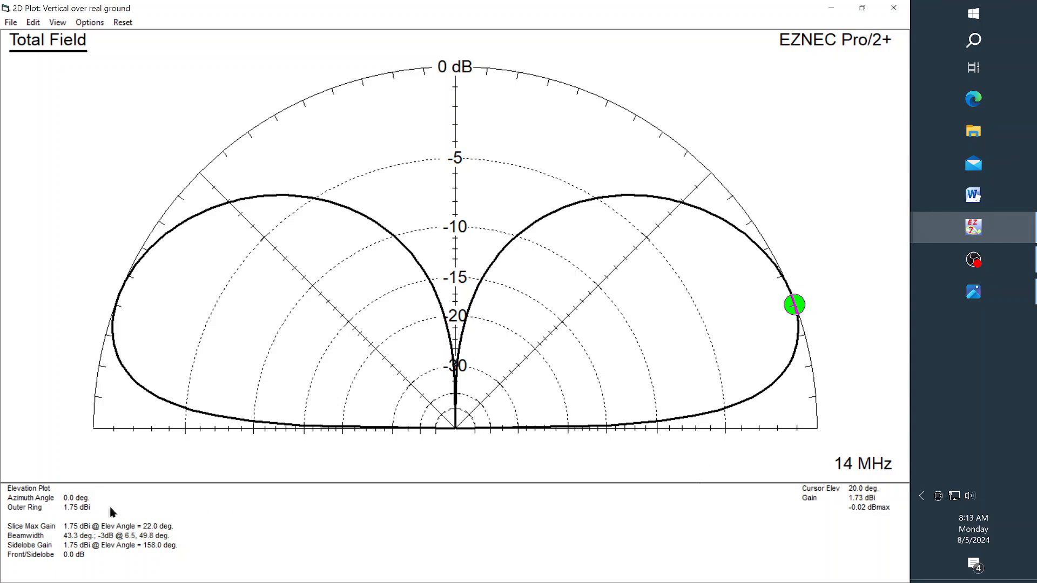
pyautogui.click(892, 8)
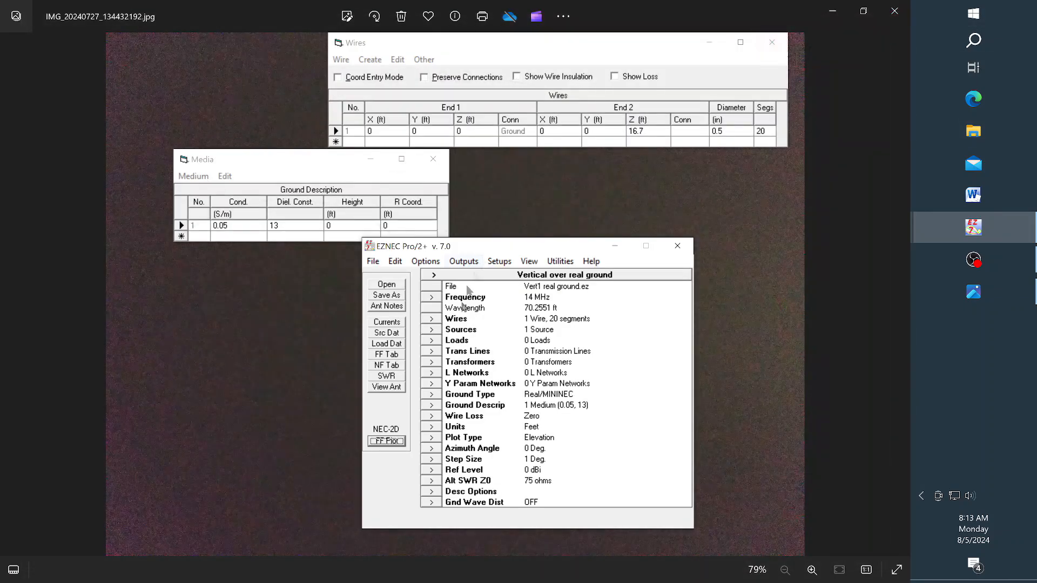
# Set the plot type to Azimuth with a 22-degree elevation angle, and generate the far-field plot to examine its coverage before closing it.
pyautogui.click(430, 437)
pyautogui.click(422, 309)
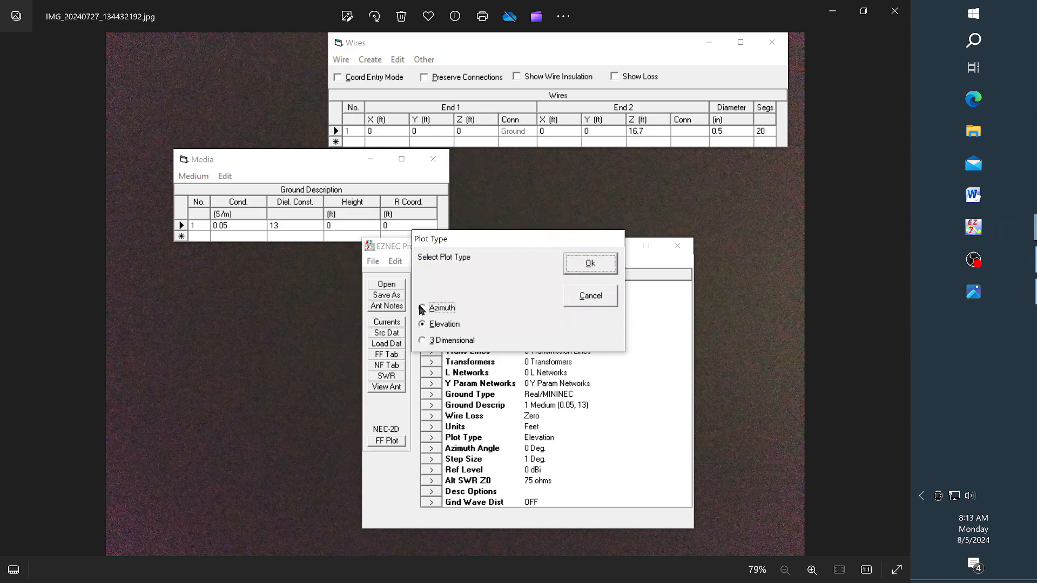
pyautogui.click(592, 264)
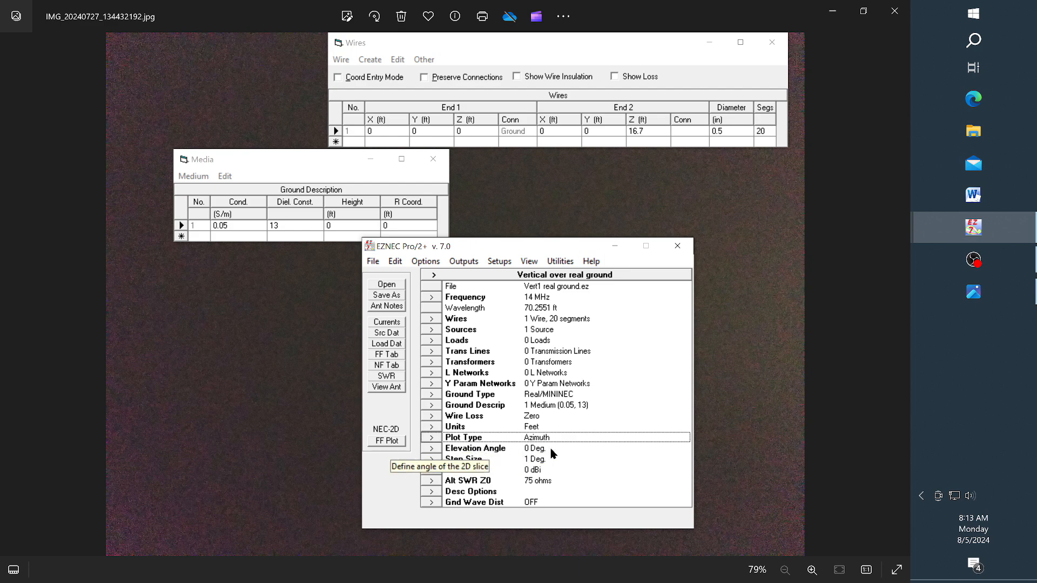
pyautogui.click(433, 453)
pyautogui.write('22')
pyautogui.click(629, 271)
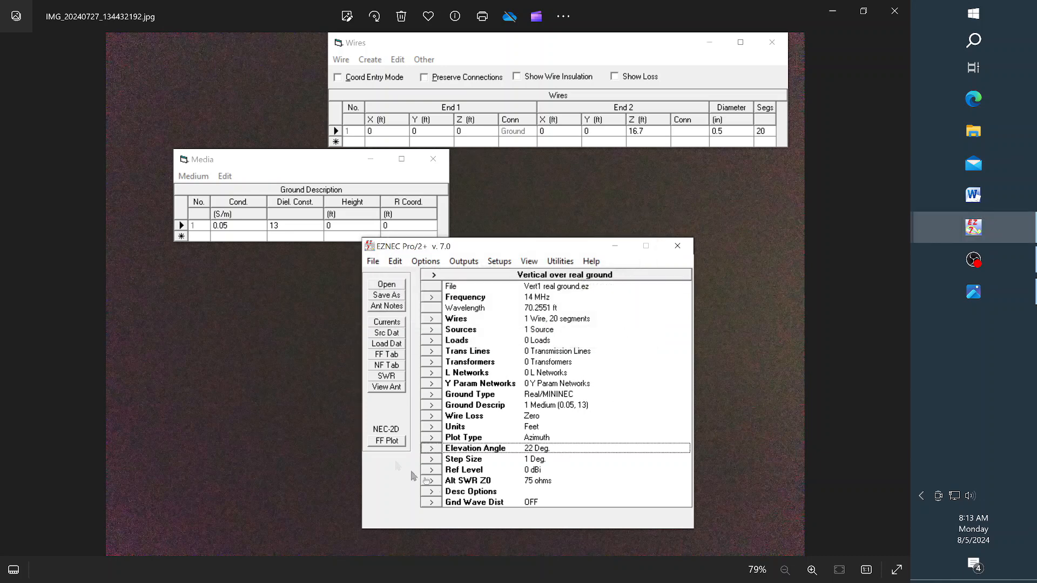
pyautogui.click(387, 441)
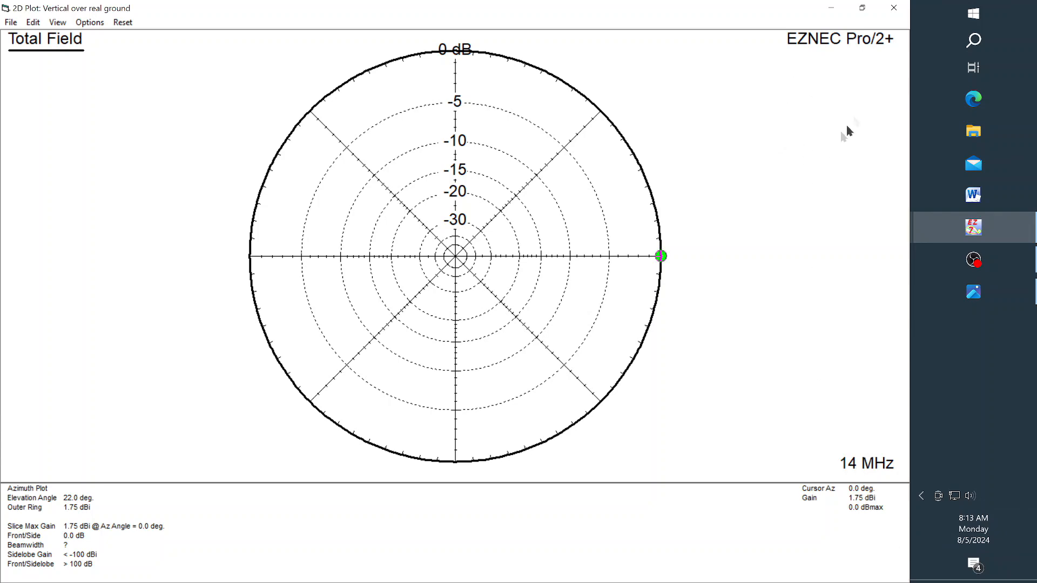
pyautogui.click(893, 11)
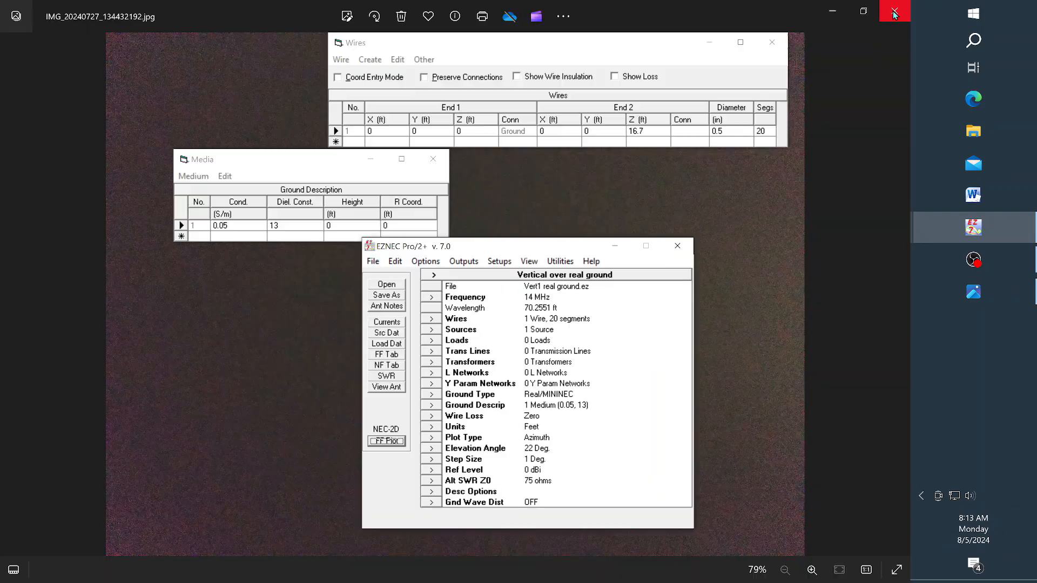
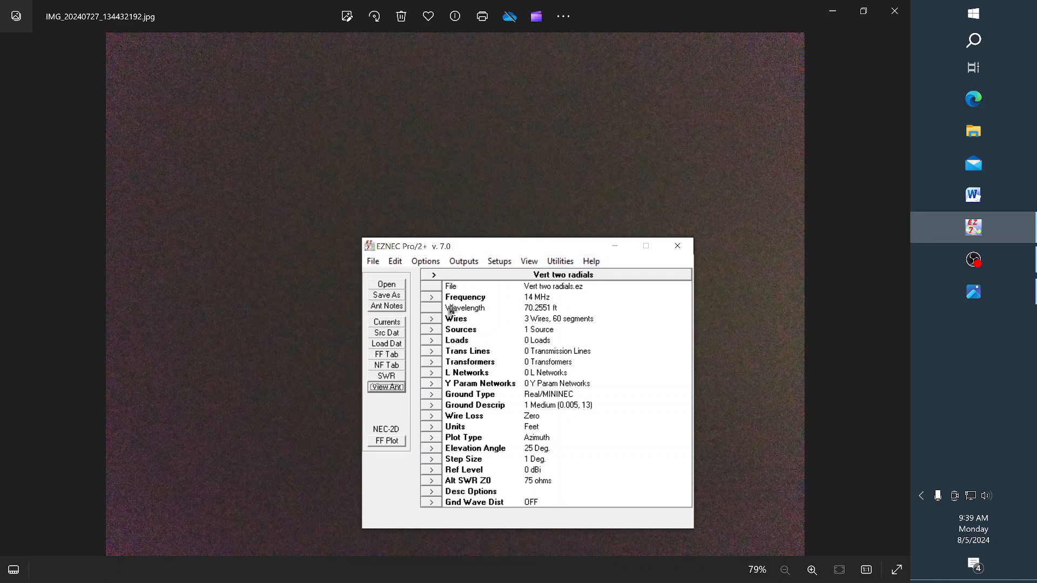
# Examine the two-radial model's wire coordinates, then its antenna view with the wire 2 feed-end details, and close the view.
pyautogui.click(430, 319)
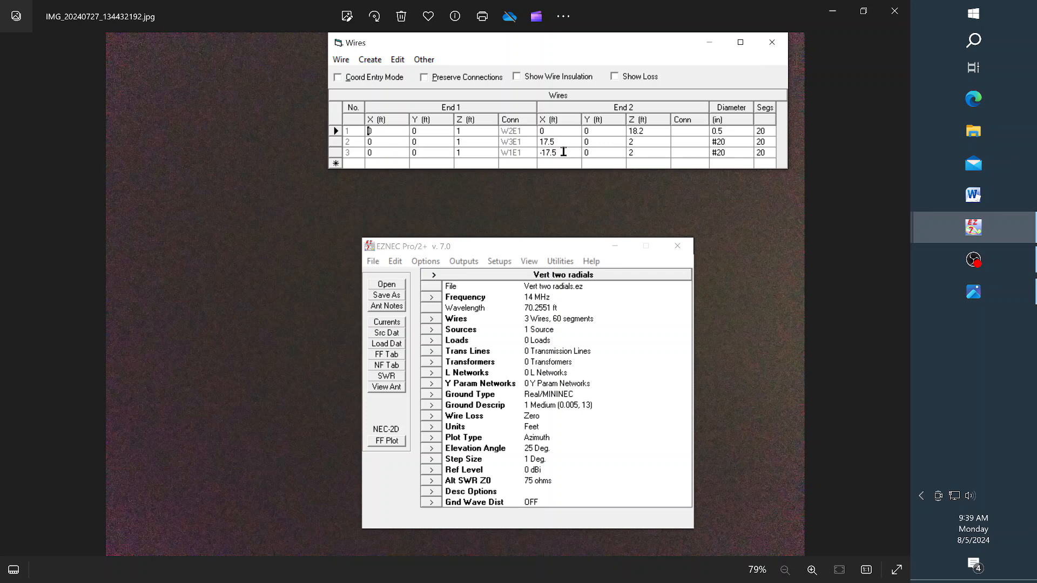
pyautogui.click(388, 386)
pyautogui.moveTo(460, 392); pyautogui.dragTo(491, 197)
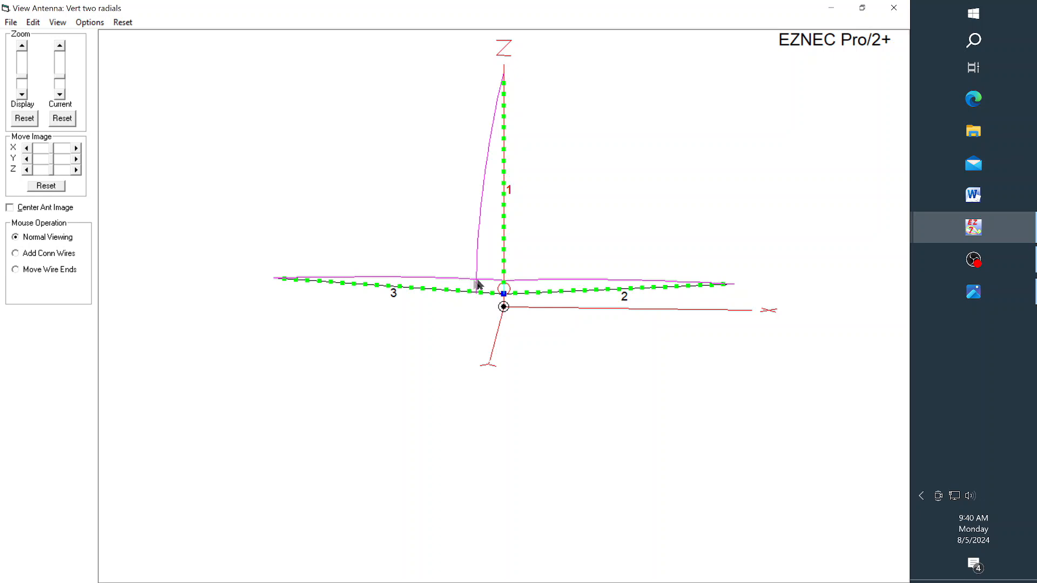
pyautogui.moveTo(533, 298)
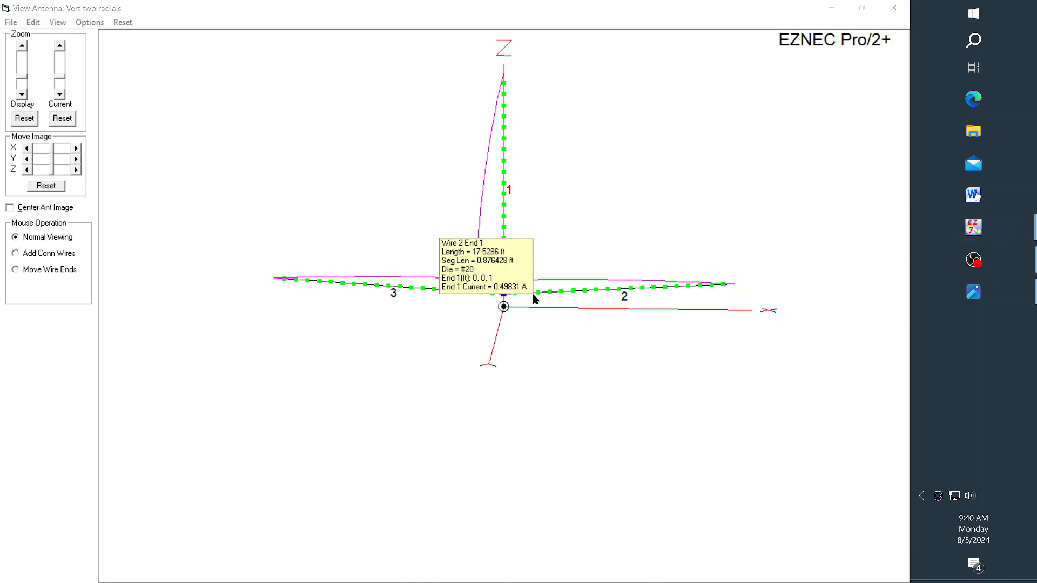
pyautogui.click(894, 10)
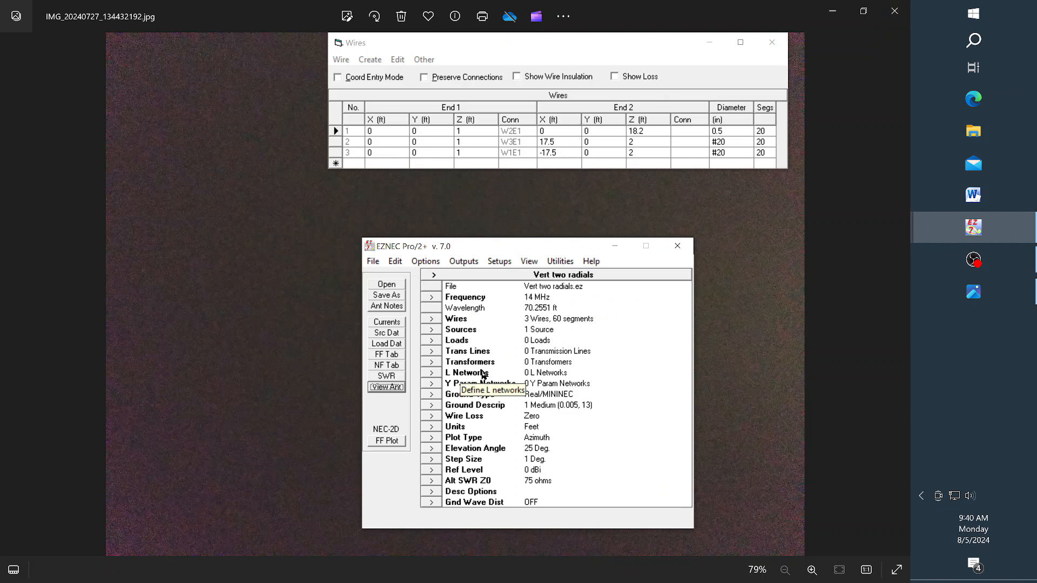
# Set the two-radial model's plot type to 3 Dimensional, generate the far-field plot to examine its shape, and close it.
pyautogui.click(432, 438)
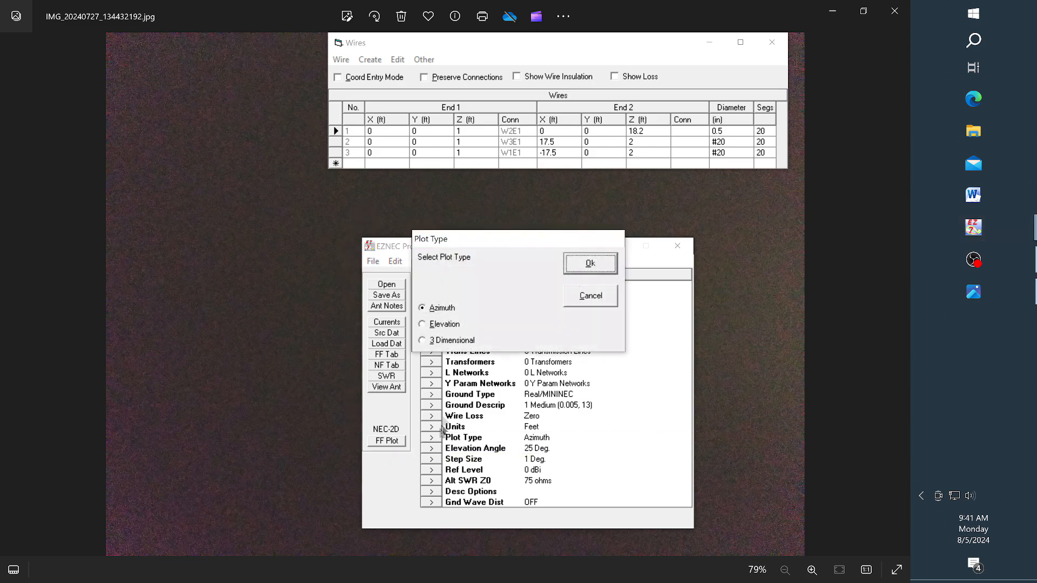
pyautogui.click(422, 340)
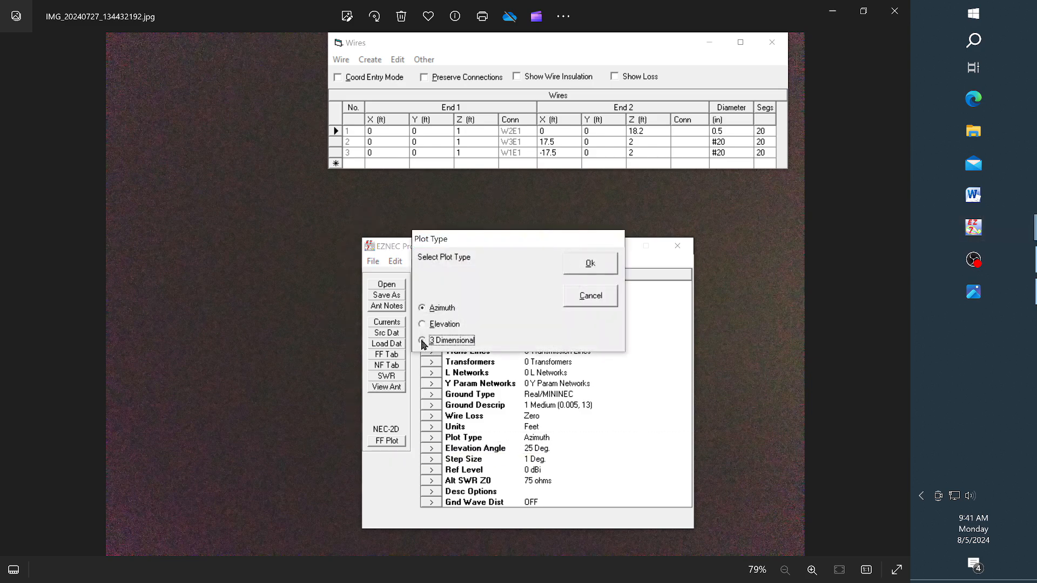
pyautogui.click(590, 262)
pyautogui.click(388, 440)
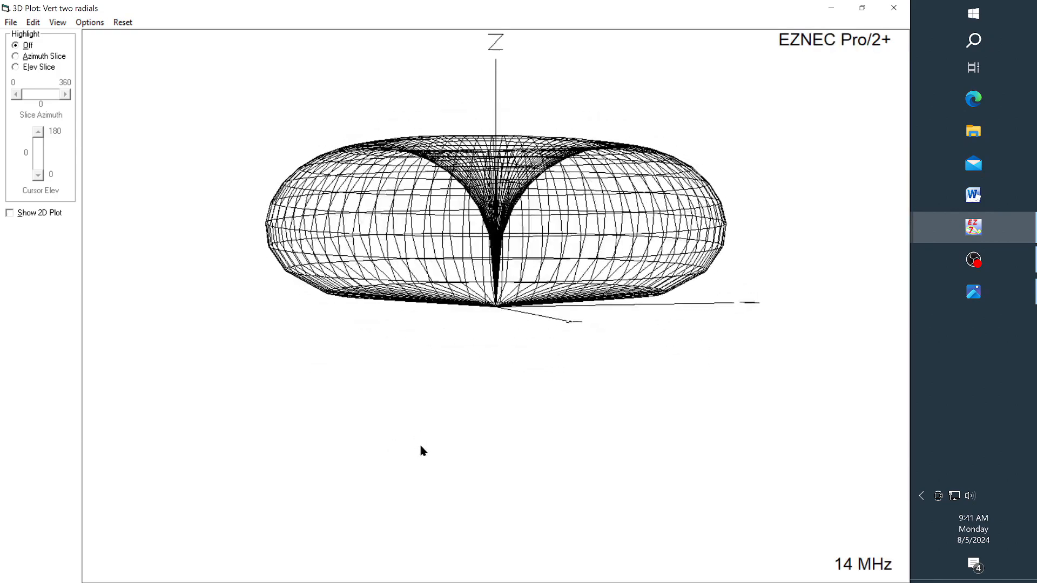
pyautogui.click(894, 10)
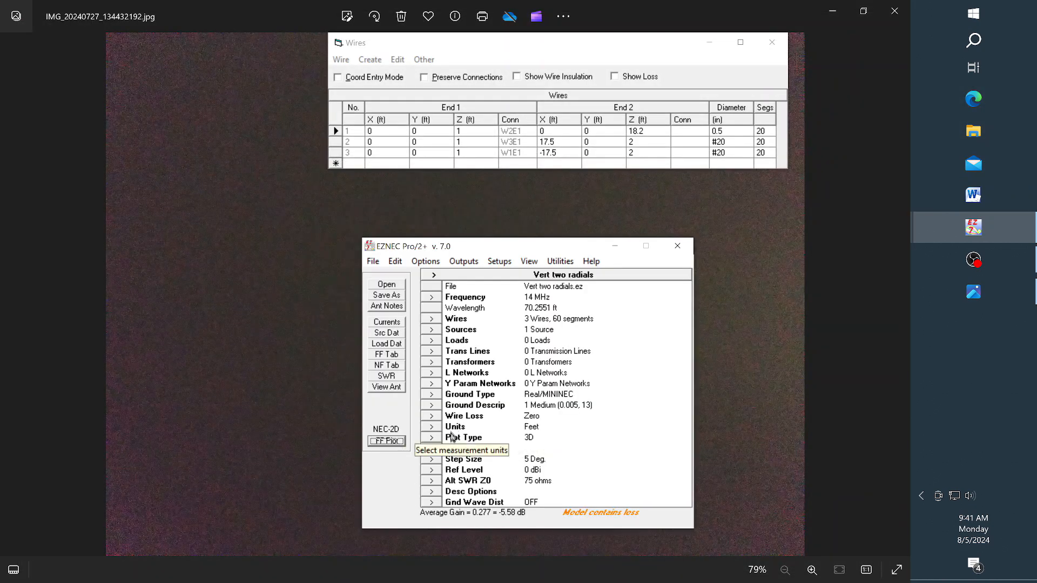
# Set the two-radial model's plot type to Elevation, generate the far-field plot to examine its gain and take-off angle, and close it.
pyautogui.click(431, 438)
pyautogui.click(432, 326)
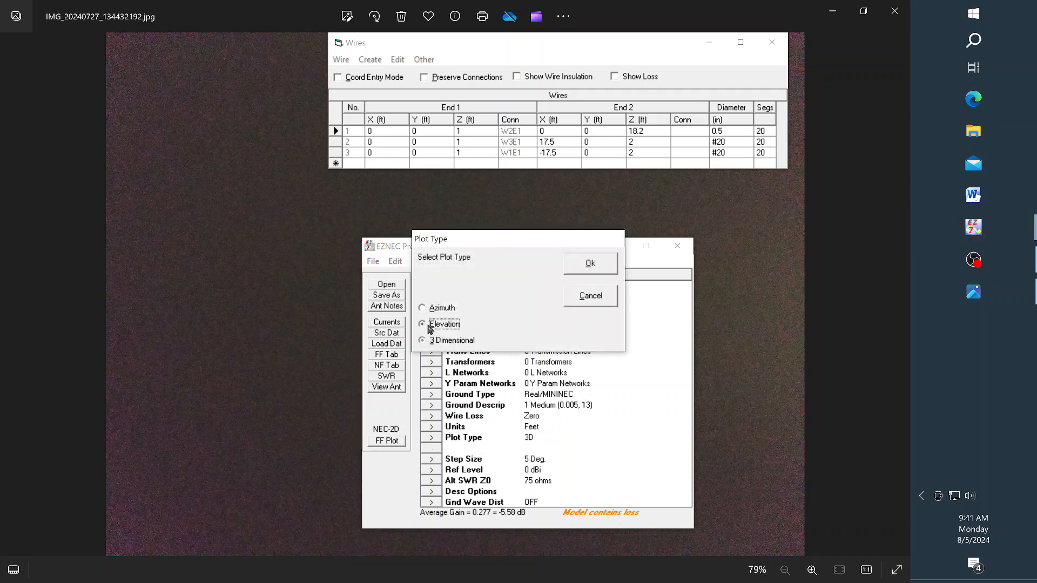
pyautogui.click(602, 266)
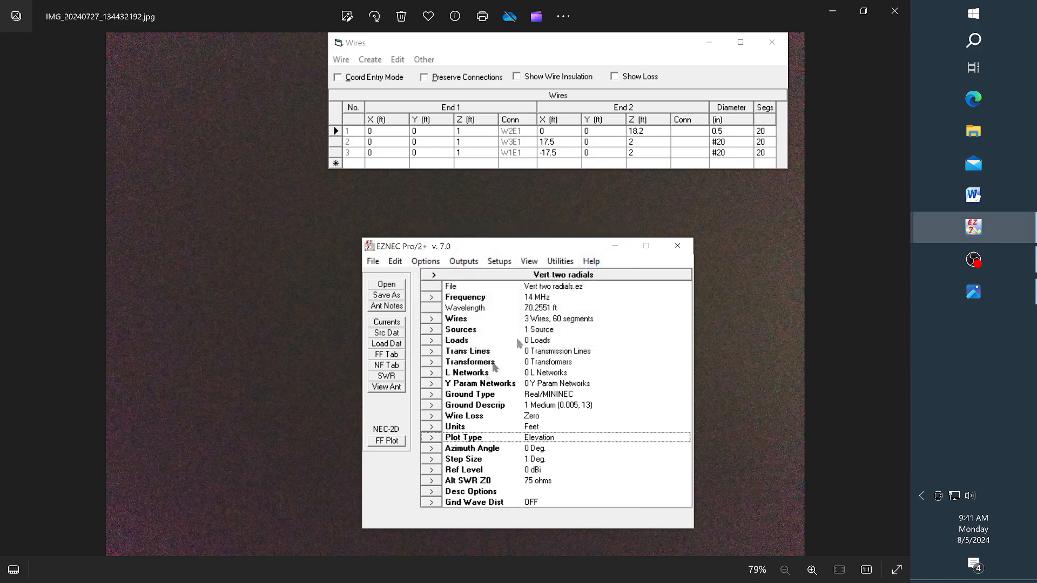
pyautogui.click(386, 440)
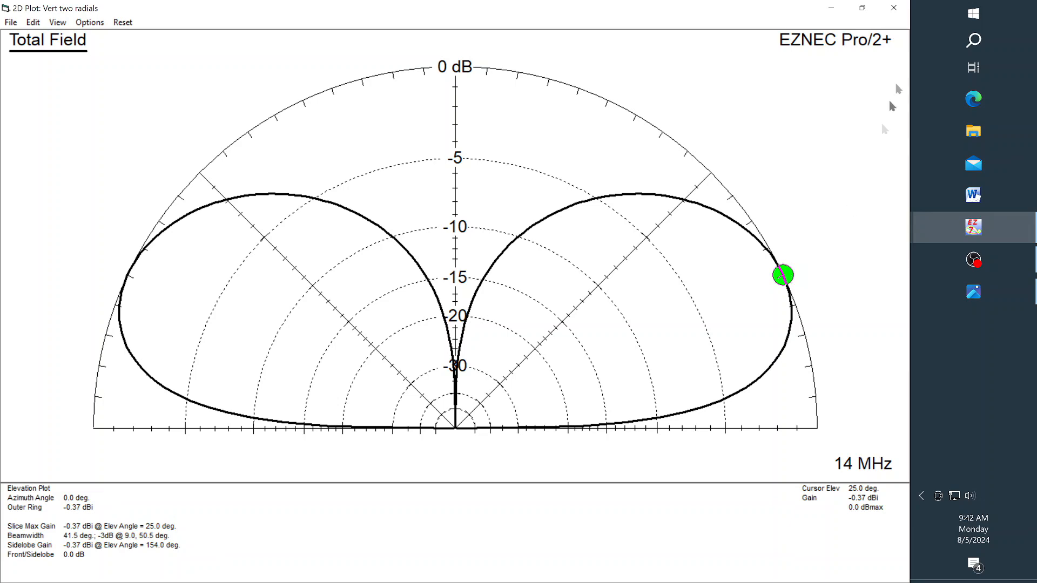
pyautogui.click(886, 12)
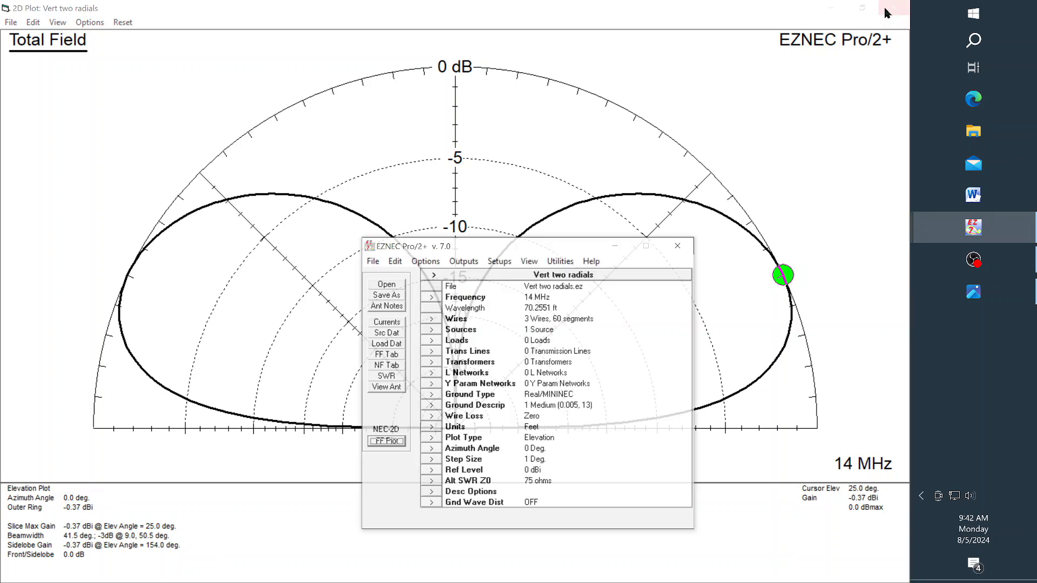
# Run a new SWR sweep for the two-radial model instead of viewing the existing sweep data.
pyautogui.click(389, 376)
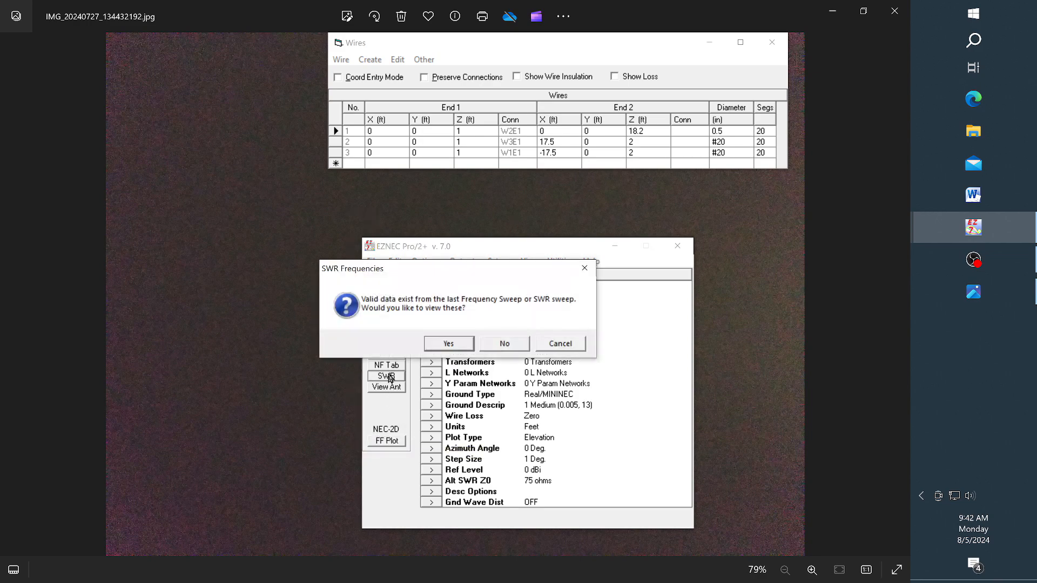
pyautogui.click(513, 346)
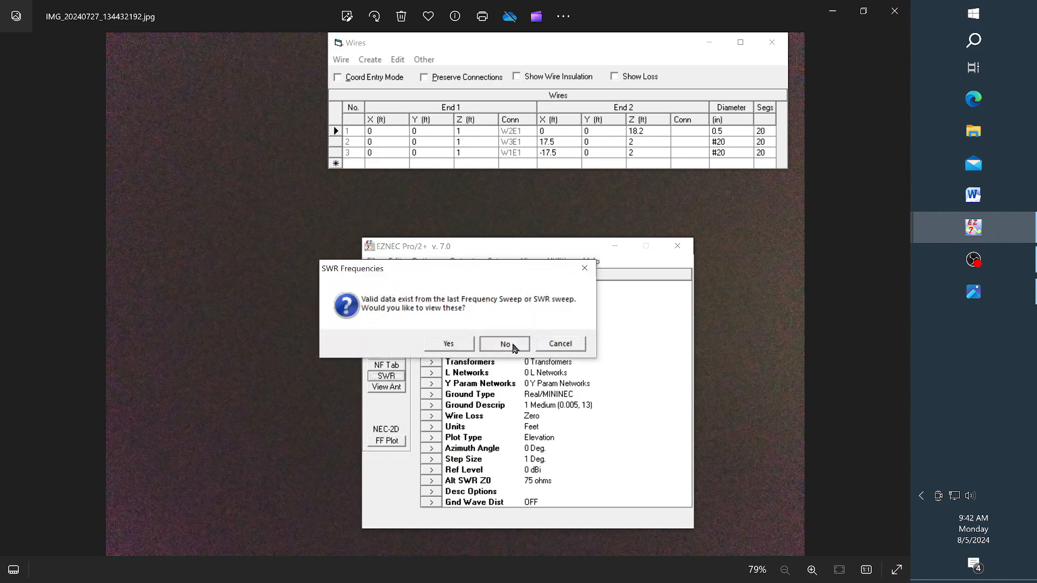
pyautogui.click(348, 296)
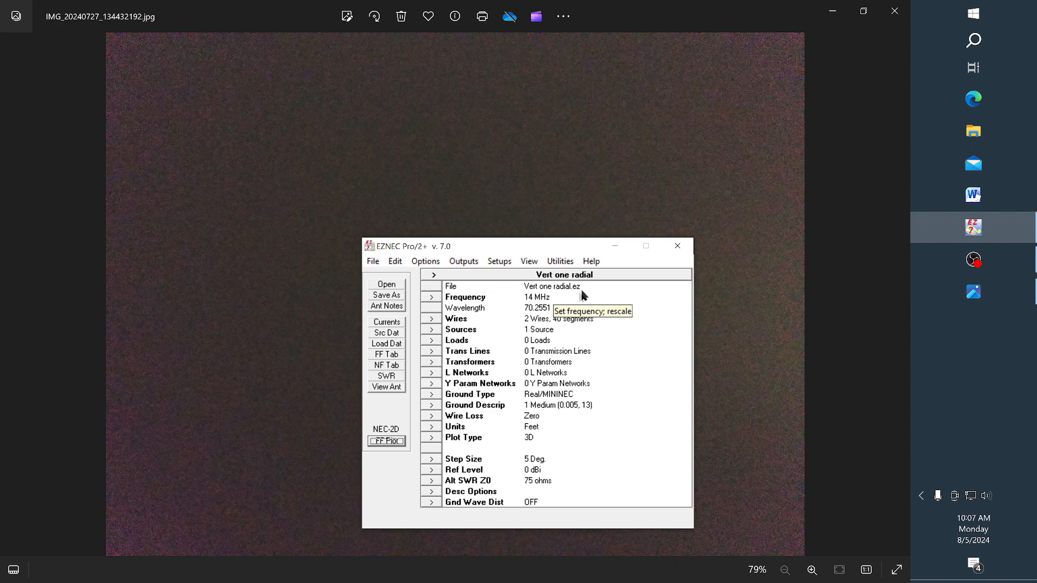
# Examine the one-radial model's antenna geometry, close the antenna view, and open its wire coordinates.
pyautogui.click(383, 389)
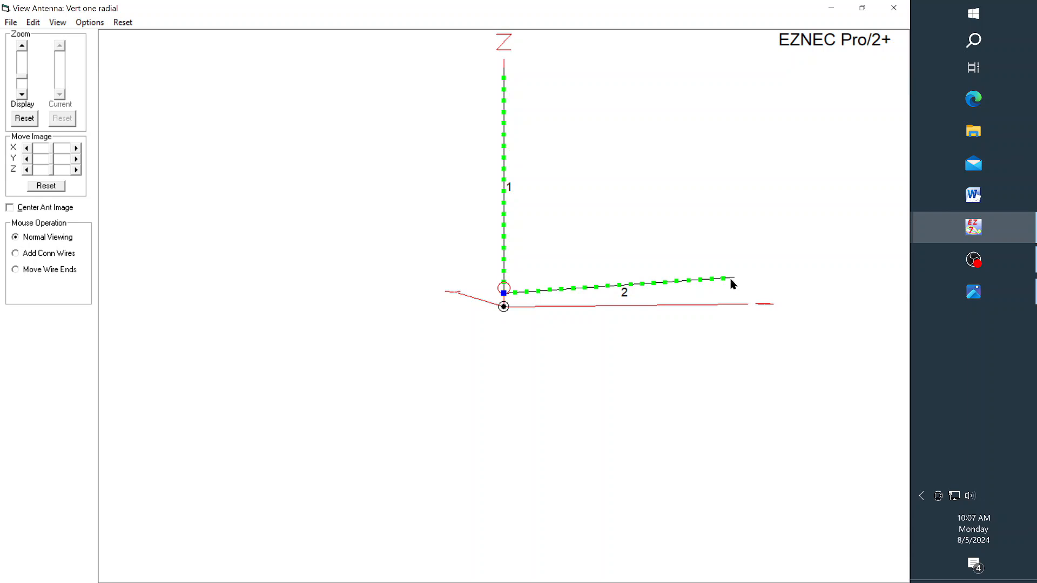
pyautogui.click(893, 7)
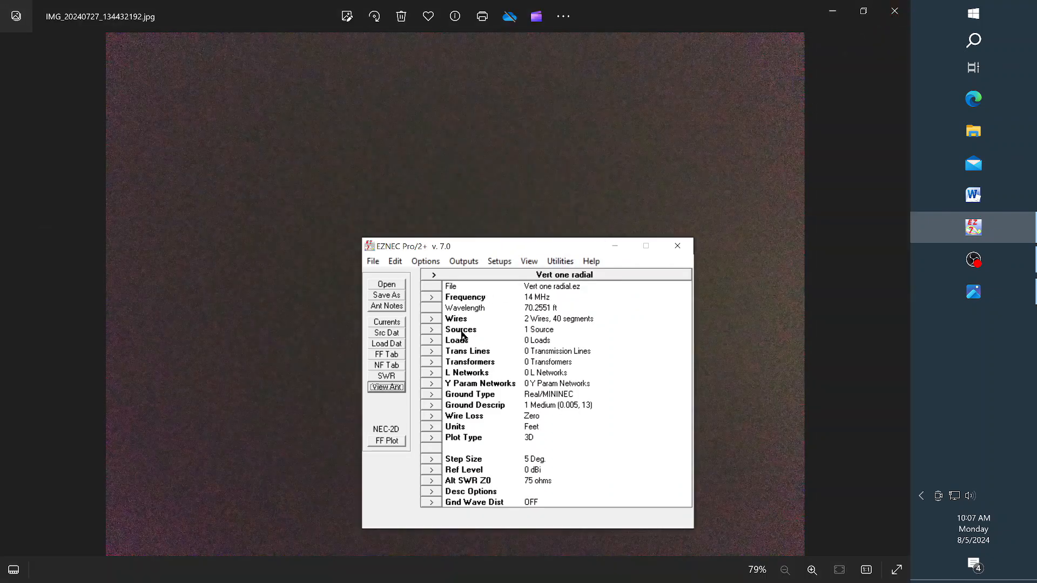
pyautogui.click(430, 319)
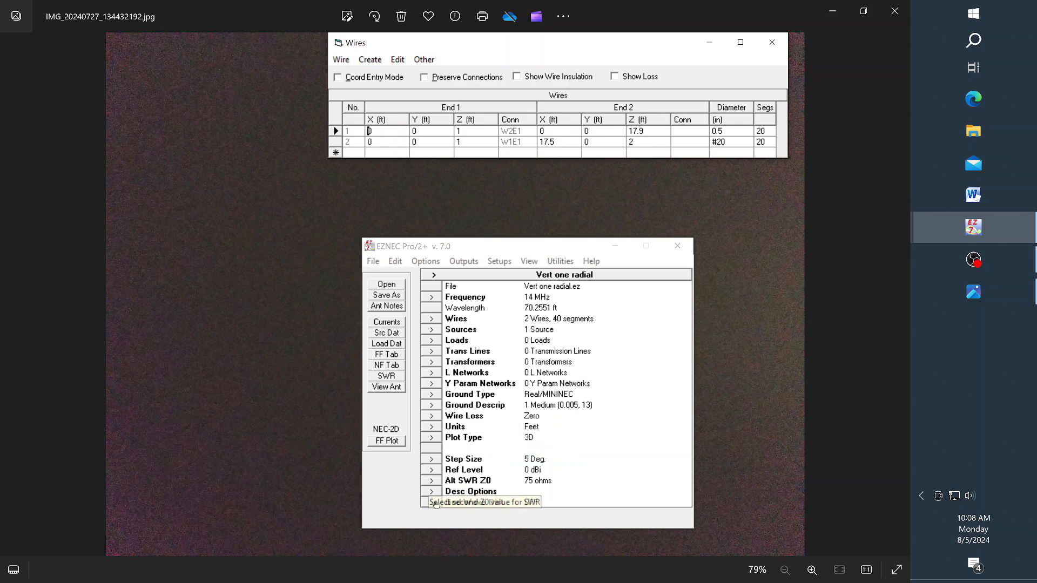
# Keep the one-radial model's plot type at 3 Dimensional, generate the far-field plot, rotate it to examine its shape, and close it.
pyautogui.click(432, 439)
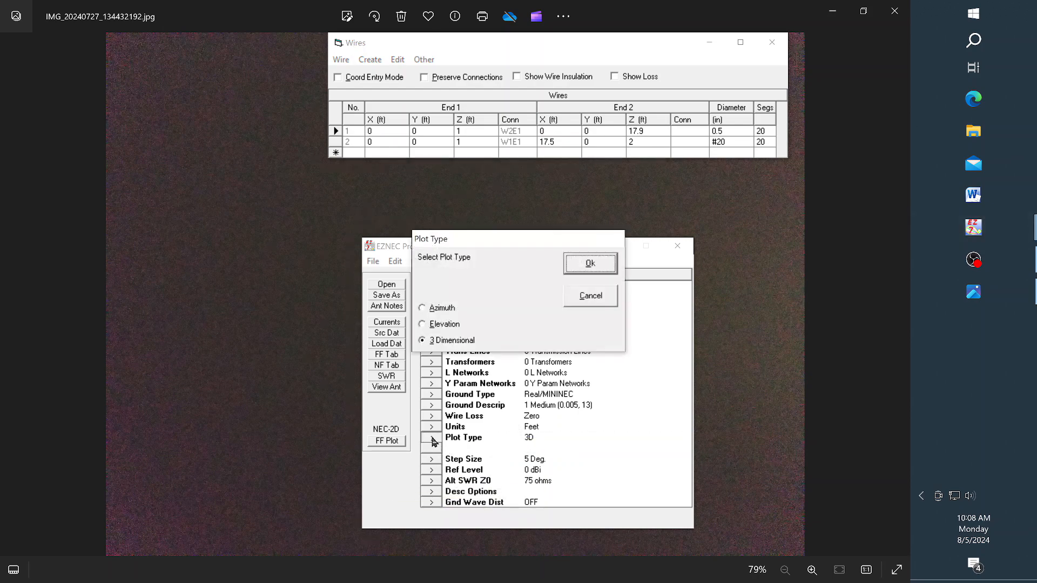
pyautogui.click(597, 265)
pyautogui.click(384, 441)
pyautogui.moveTo(377, 479); pyautogui.dragTo(378, 454)
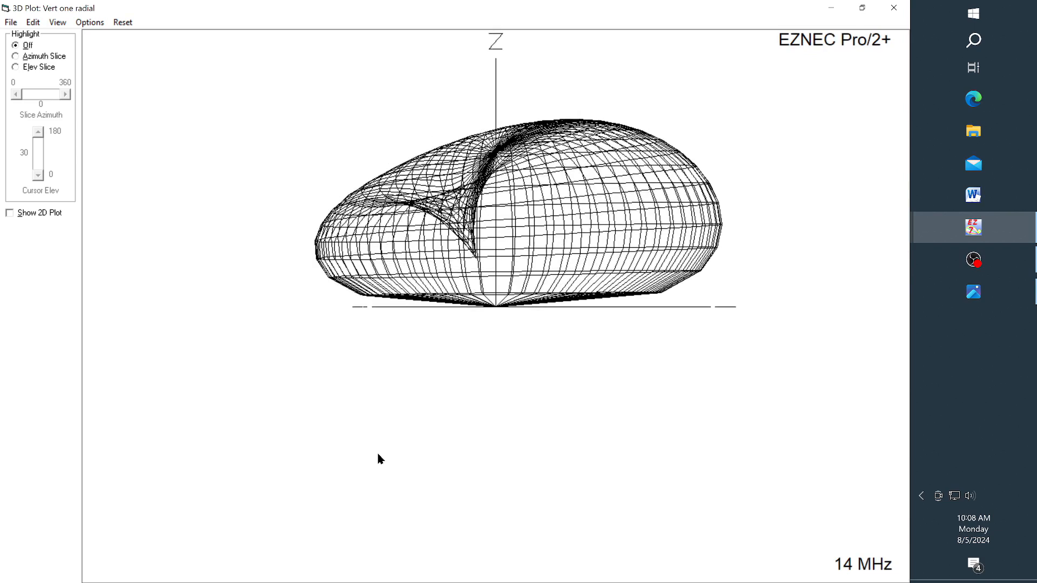
pyautogui.moveTo(378, 454); pyautogui.dragTo(400, 454)
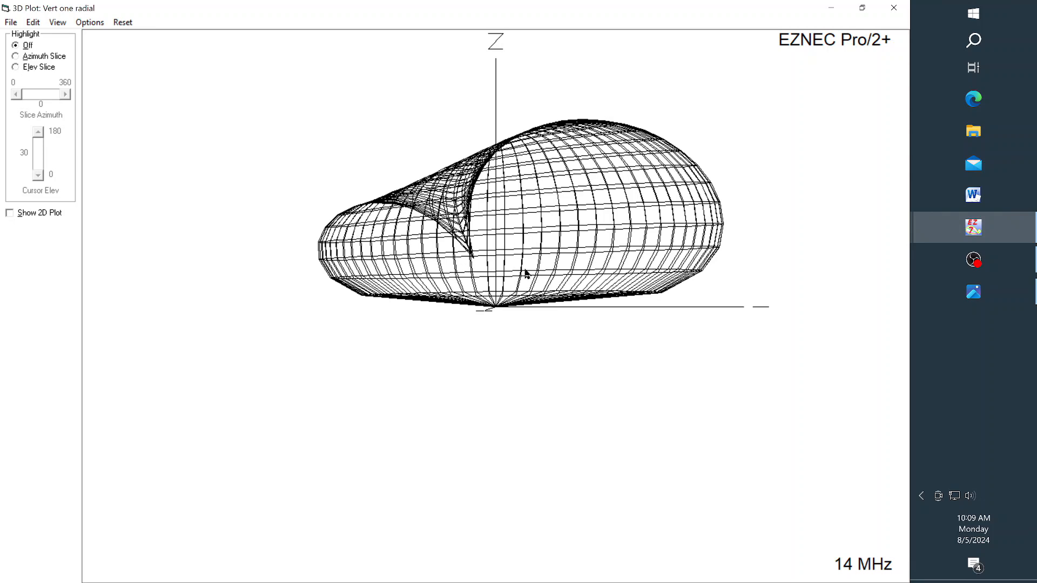
pyautogui.click(893, 10)
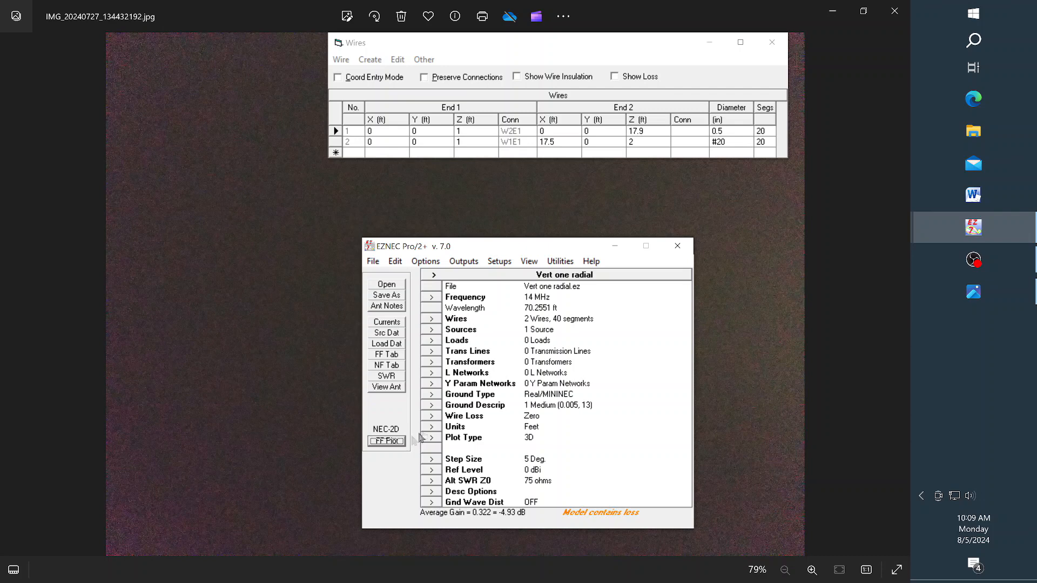
# Set the one-radial model's plot type to Elevation, generate the far-field plot, examine the gain of the rear and main lobes, and close it.
pyautogui.click(433, 439)
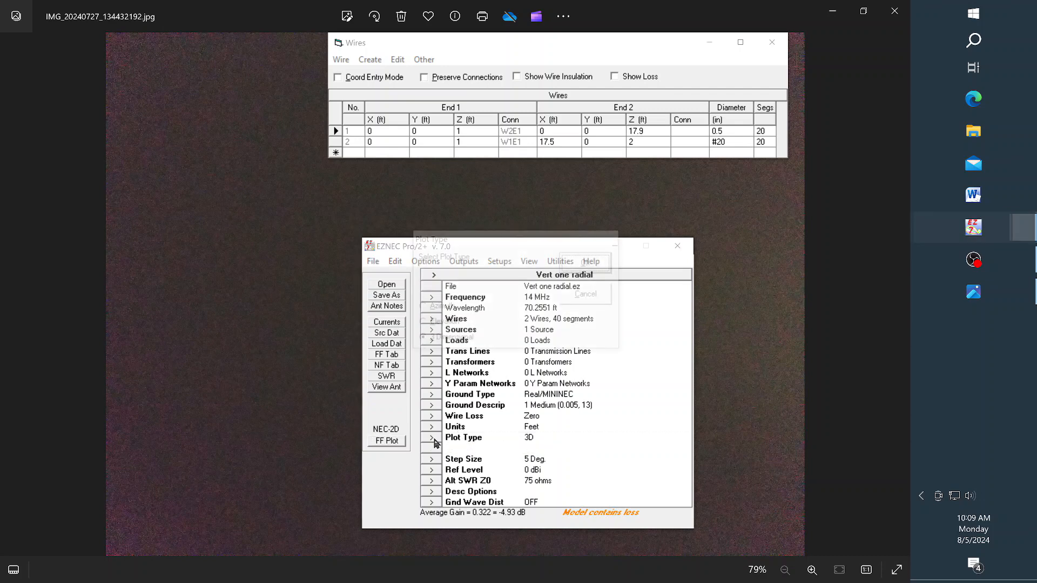
pyautogui.click(428, 325)
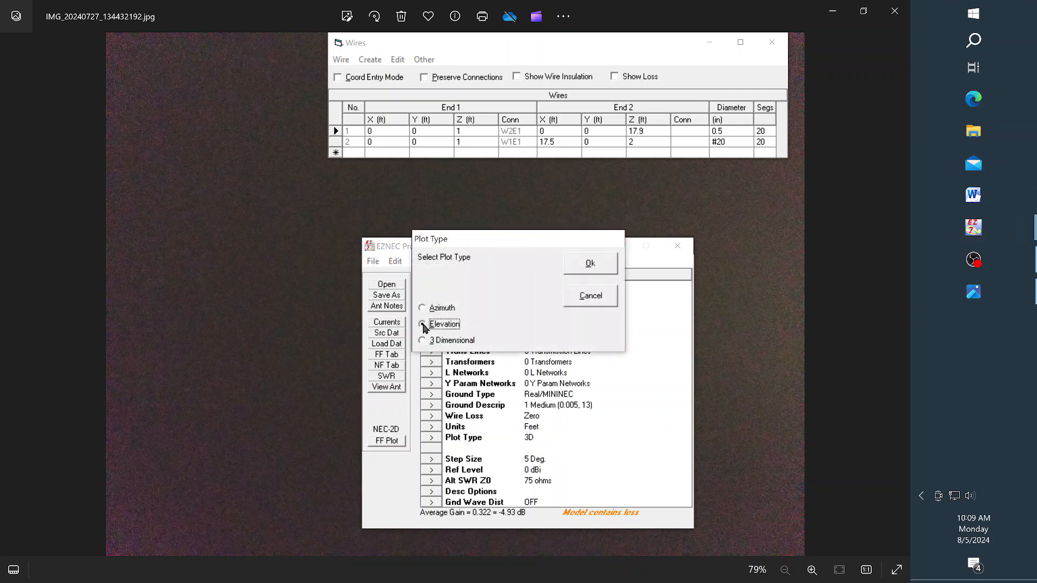
pyautogui.click(590, 263)
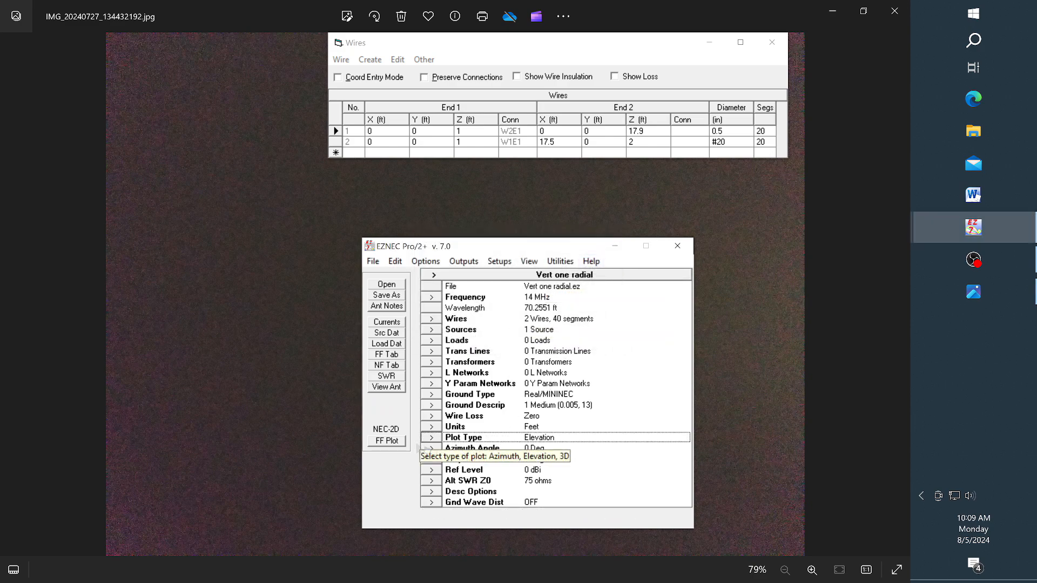
pyautogui.click(389, 440)
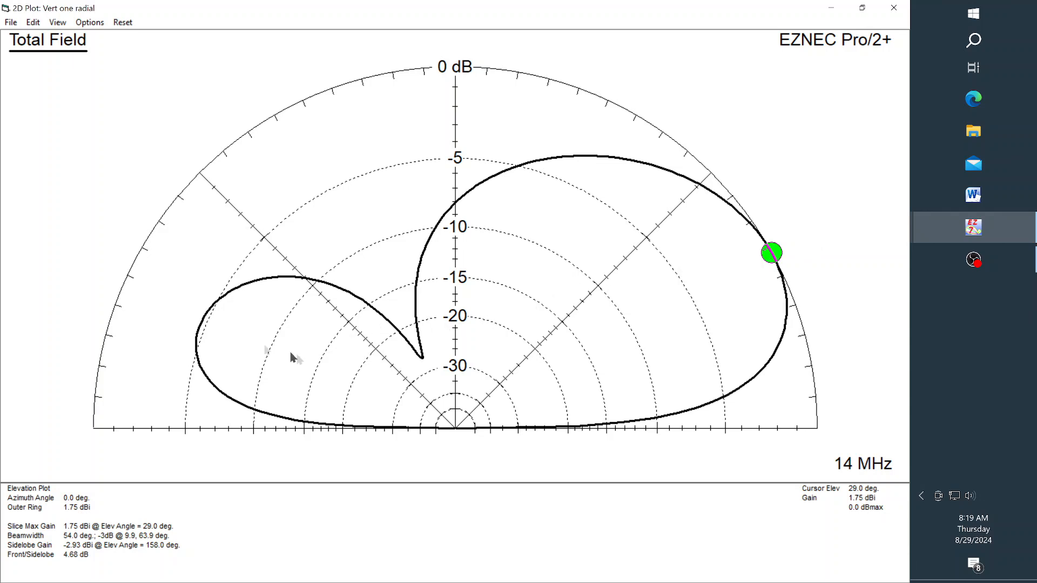
pyautogui.click(201, 326)
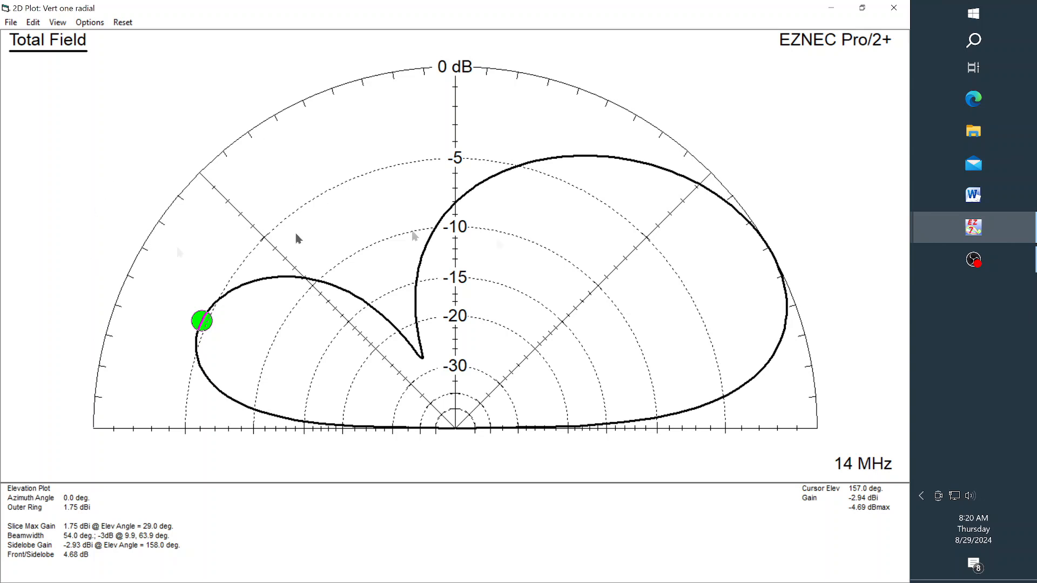
pyautogui.click(774, 252)
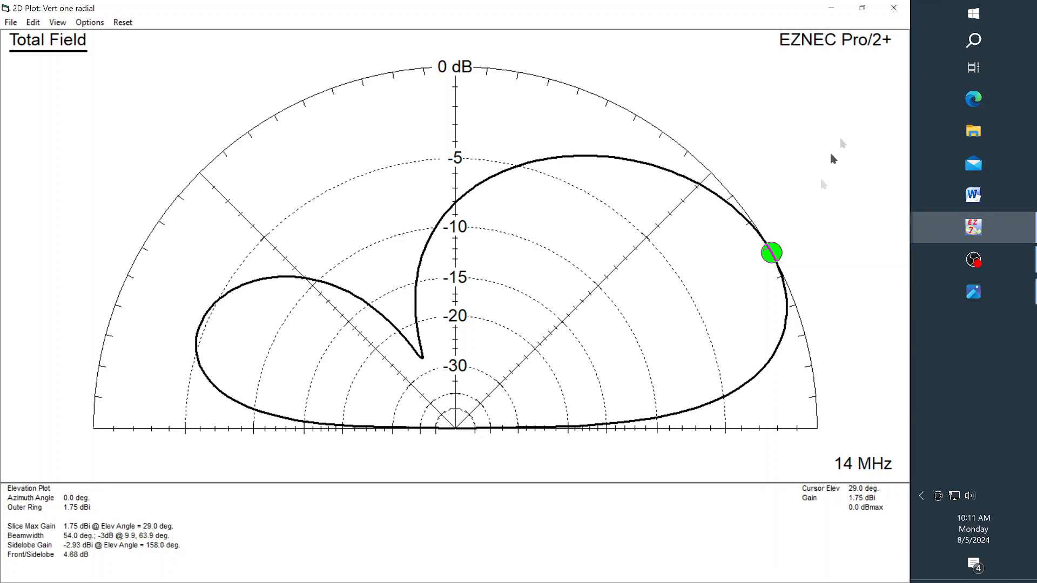
pyautogui.click(894, 9)
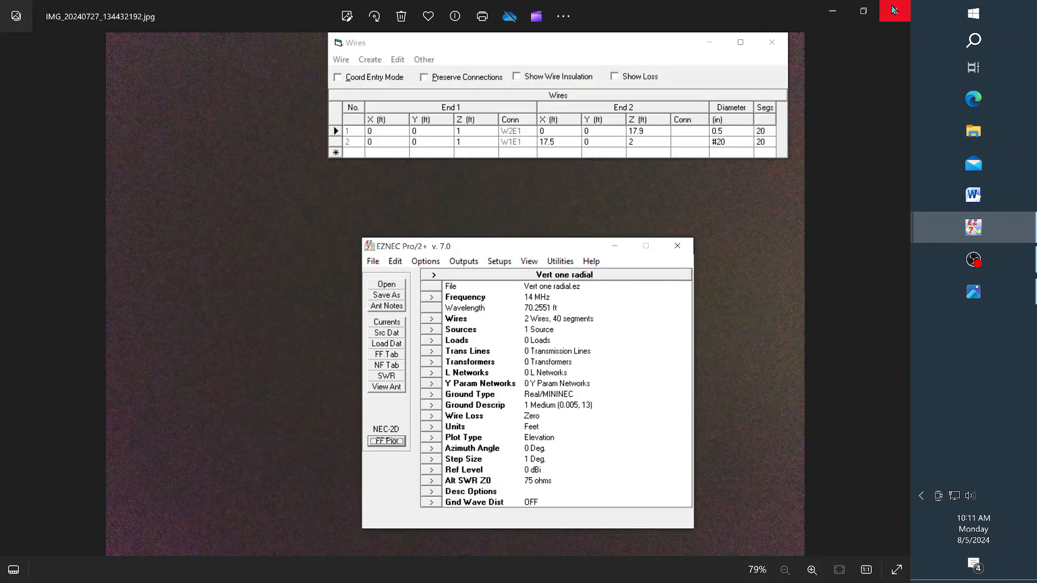
# Run the one-radial SWR sweep from 14 to 14.35 MHz in 0.05 MHz steps, and repeat it with wire 1's upper end at 18.1 ft.
pyautogui.click(387, 376)
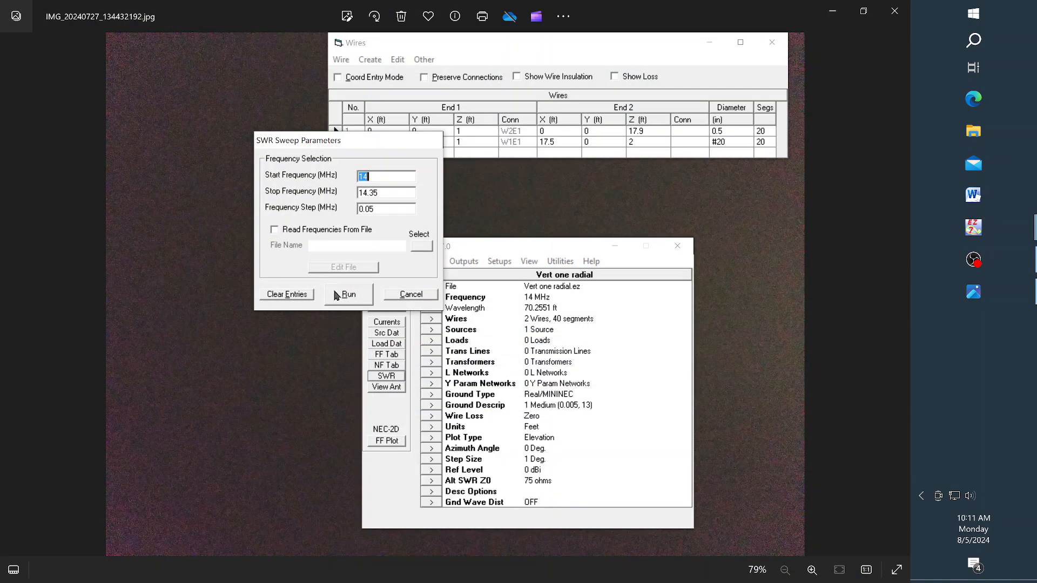
pyautogui.click(344, 294)
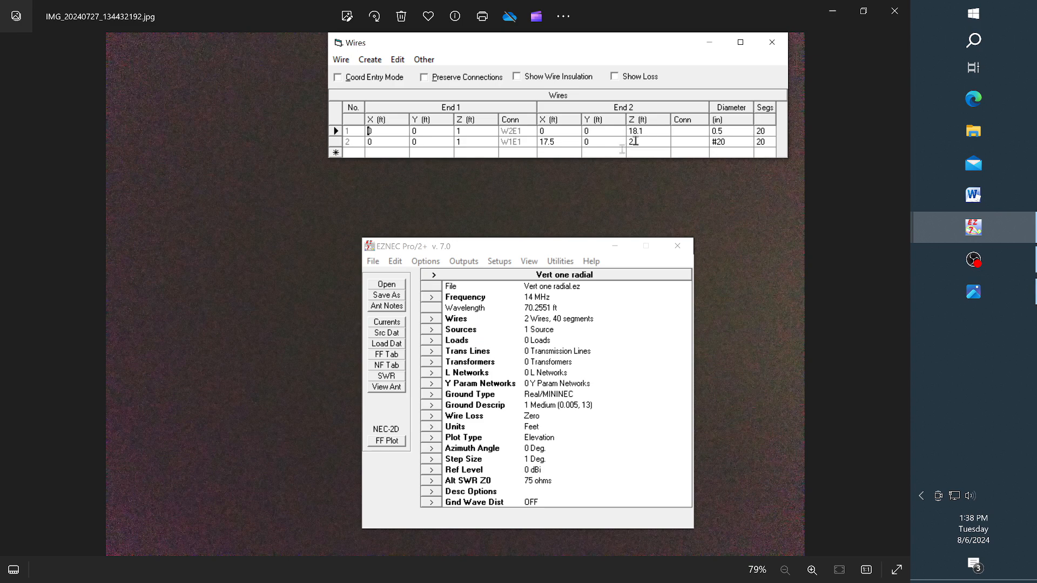
pyautogui.click(386, 377)
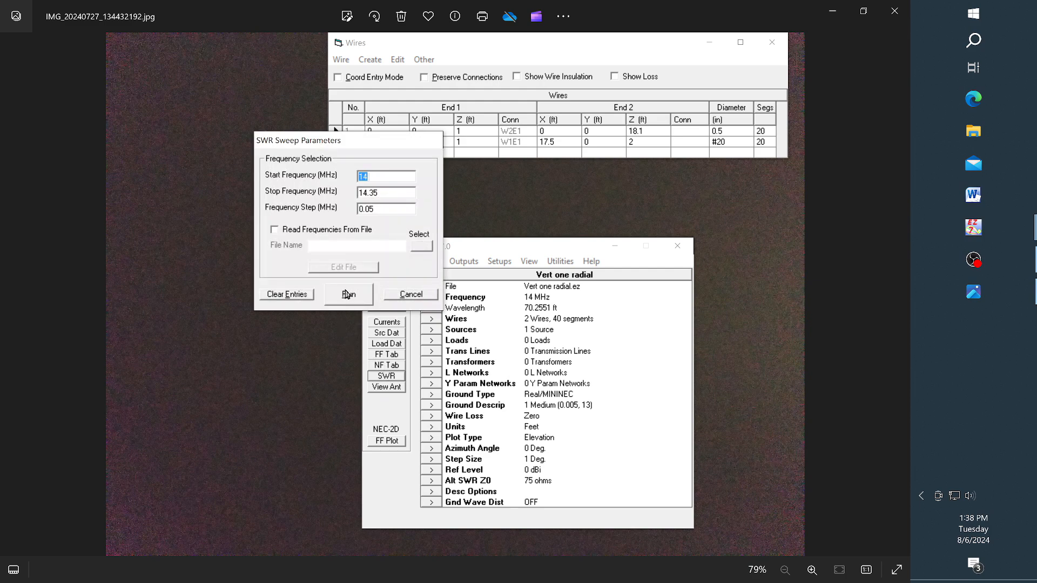
pyautogui.click(348, 294)
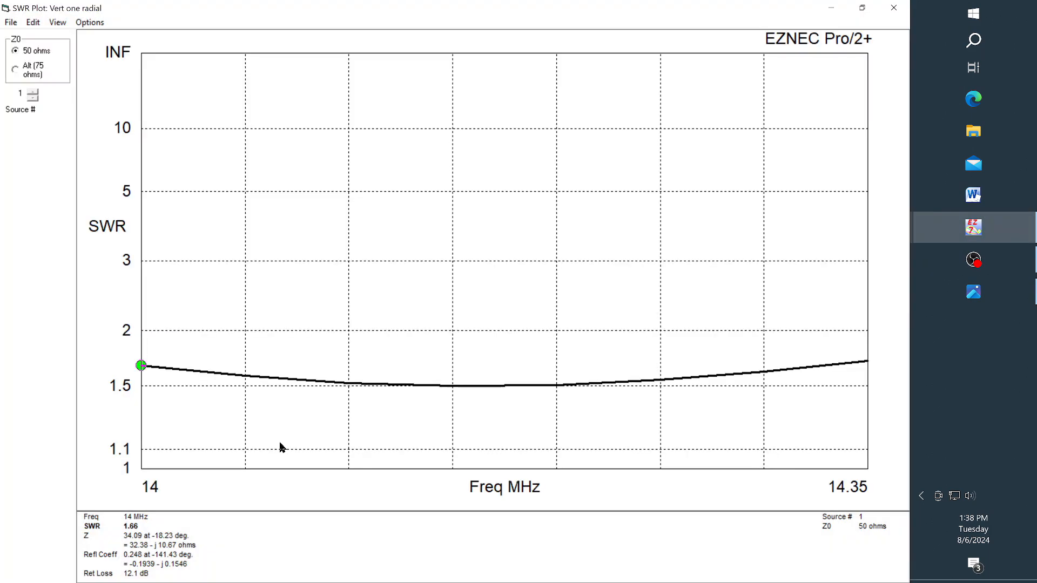